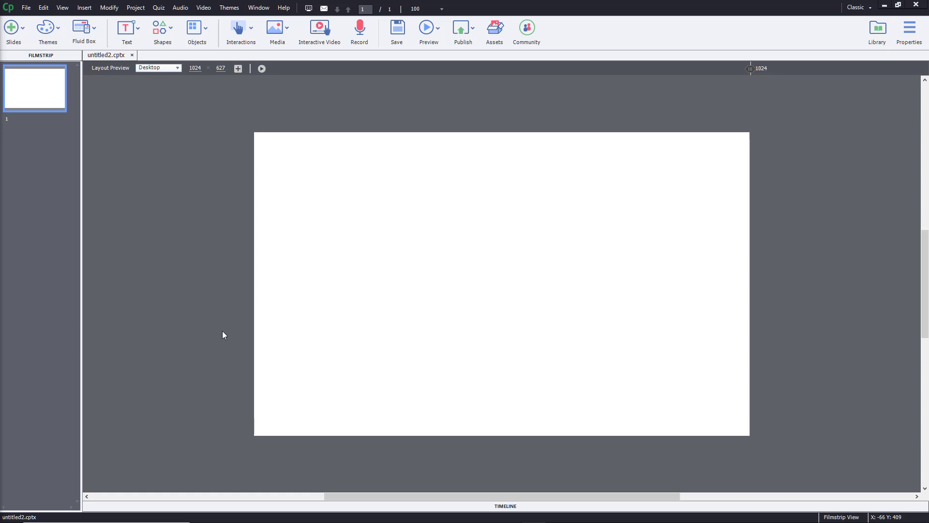
# - Draw a line on the slide and drag its endpoints into an upward diagonal of about 176x172
pyautogui.click(169, 32)
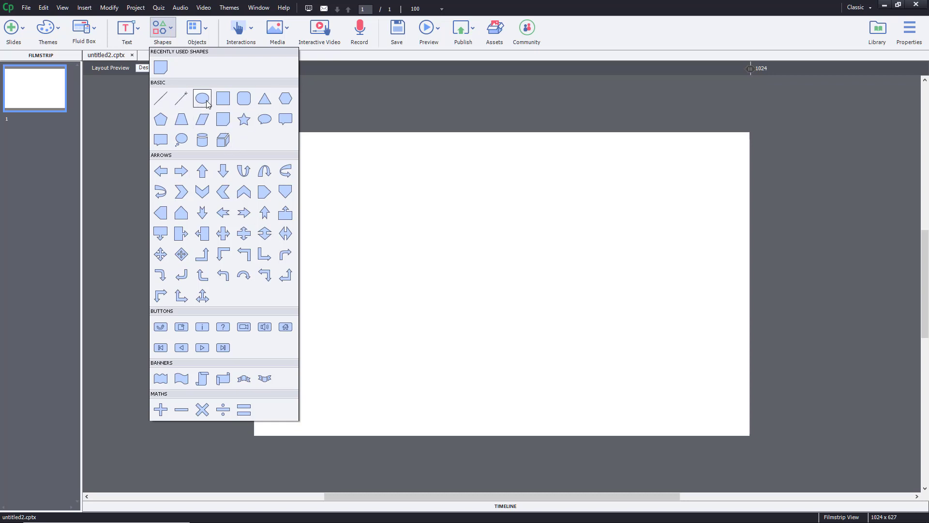
pyautogui.click(159, 99)
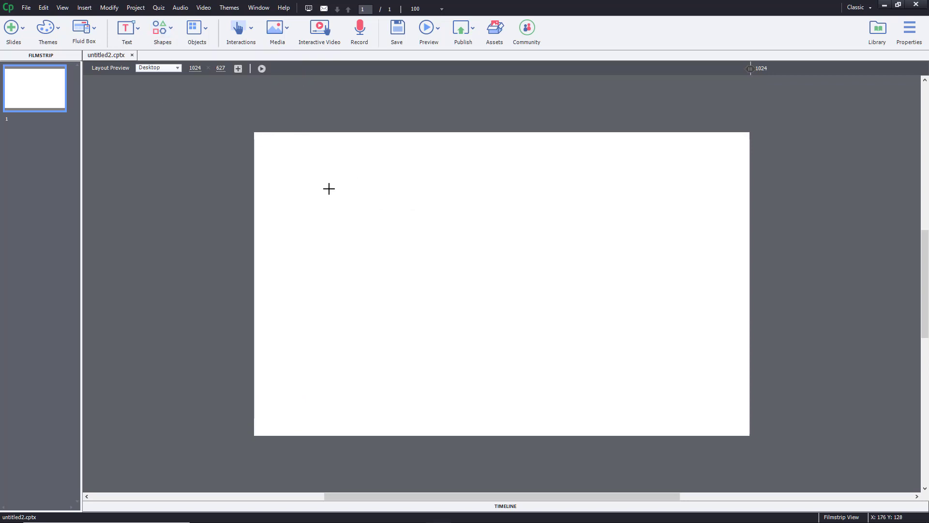
pyautogui.moveTo(292, 161); pyautogui.dragTo(482, 165)
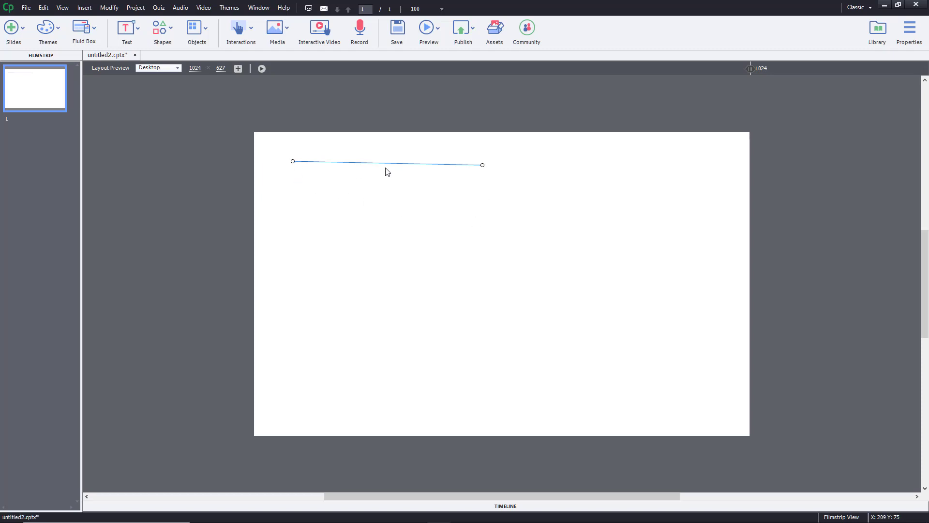
pyautogui.moveTo(483, 169); pyautogui.dragTo(383, 254)
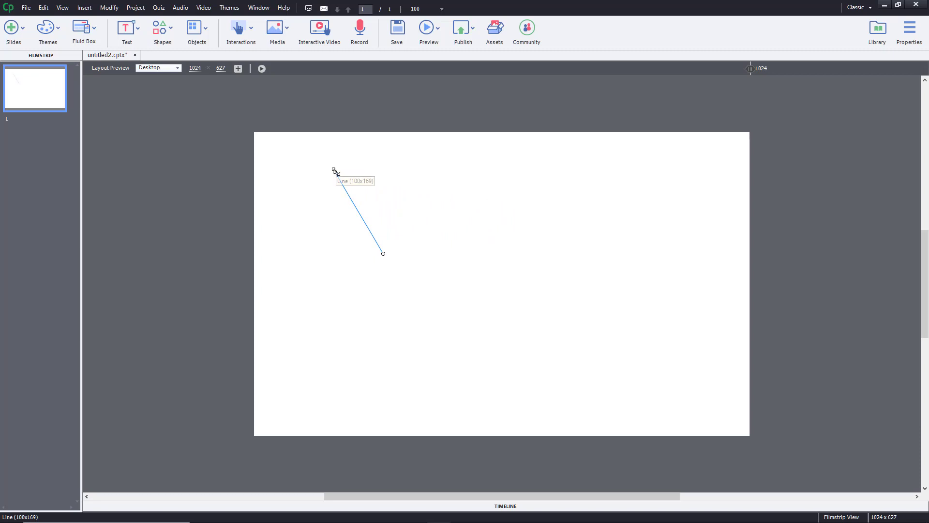
pyautogui.moveTo(334, 170); pyautogui.dragTo(468, 170)
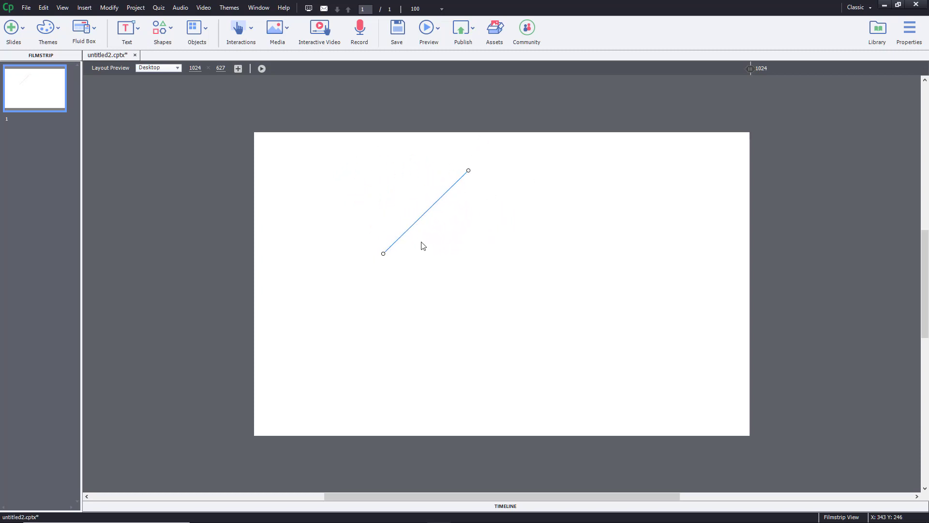
pyautogui.moveTo(469, 171); pyautogui.dragTo(469, 199)
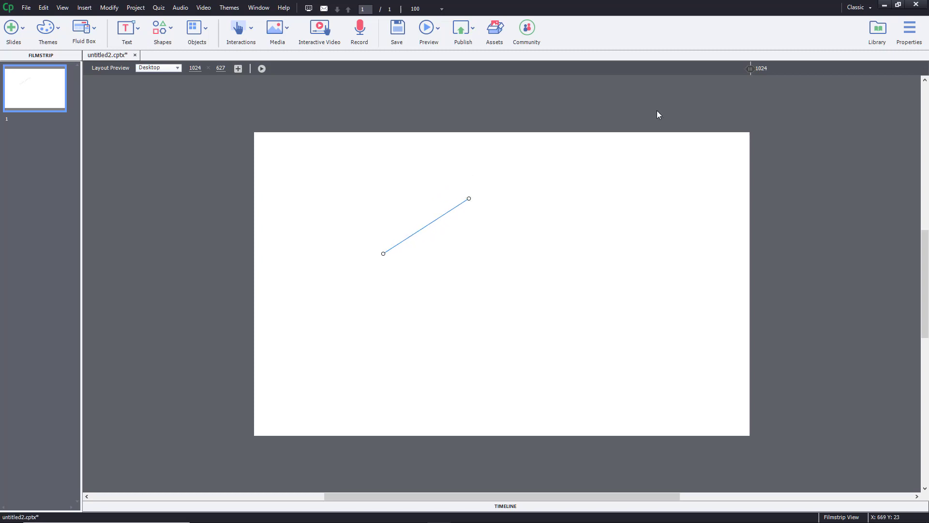
# - Make the line a dashed crimson stroke with width 5
pyautogui.click(909, 30)
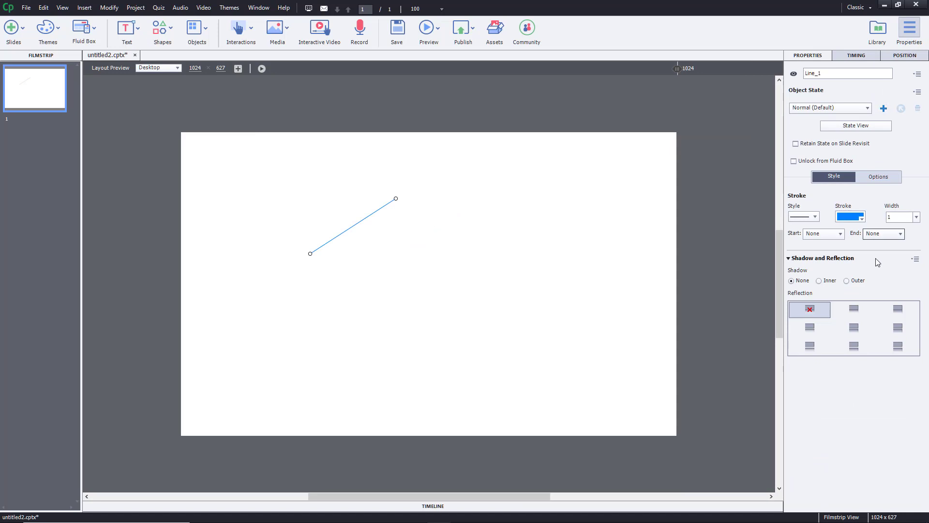
pyautogui.click(814, 218)
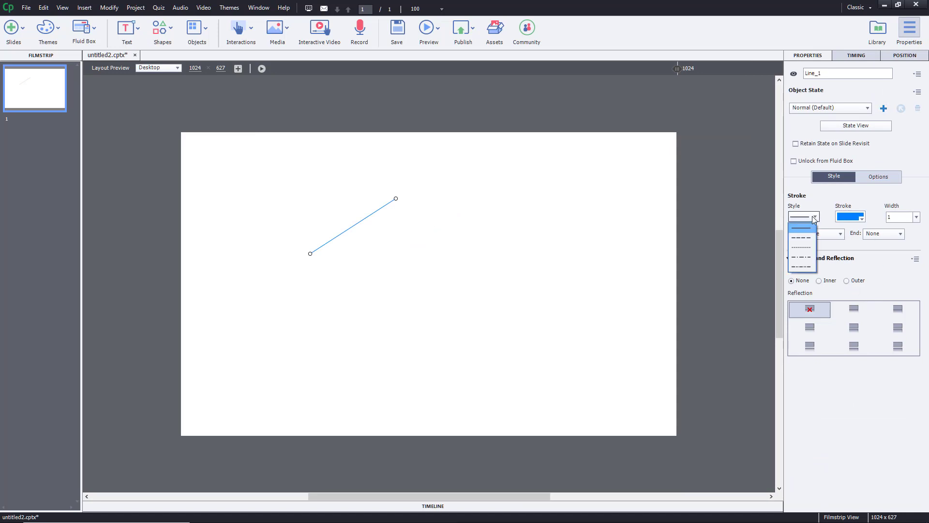
pyautogui.click(810, 239)
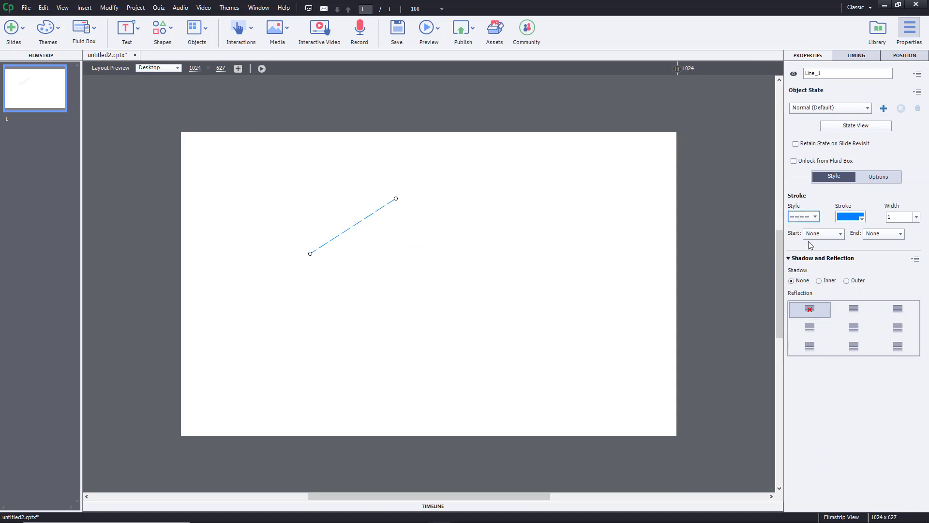
pyautogui.click(851, 217)
pyautogui.click(744, 293)
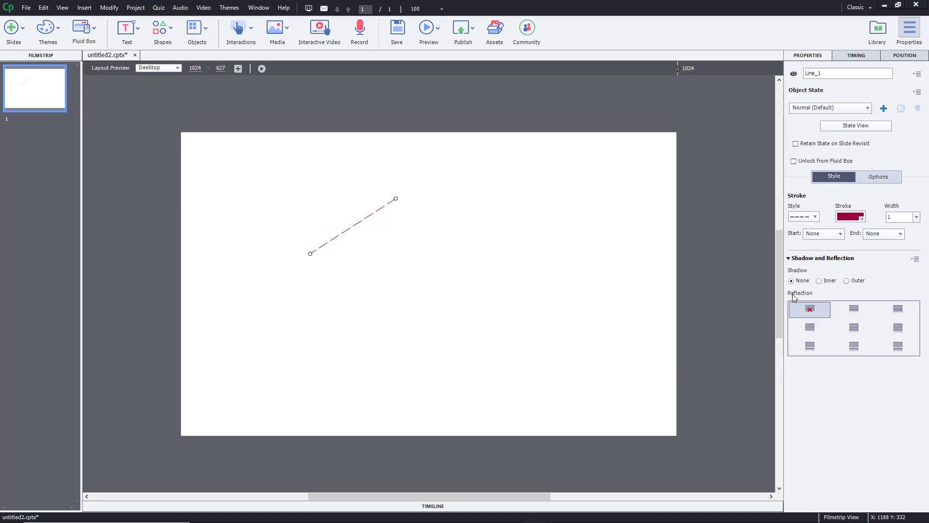
pyautogui.click(920, 217)
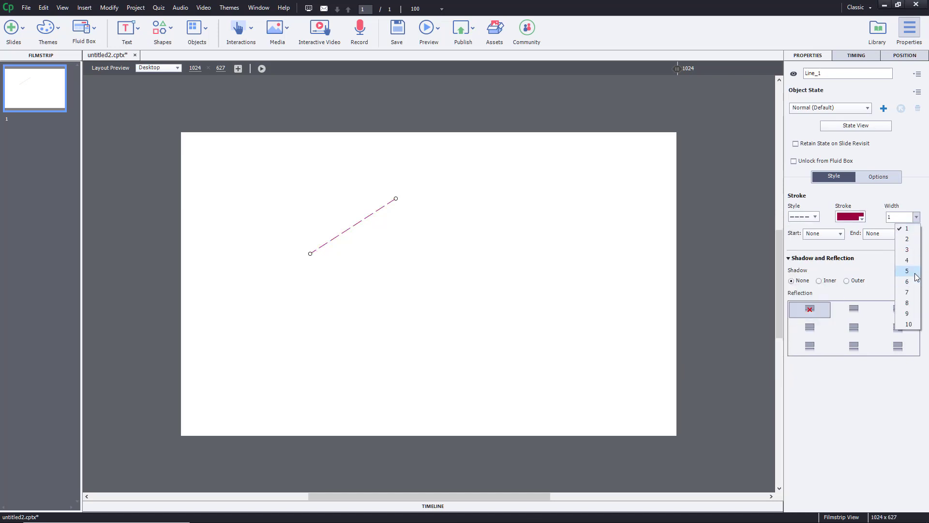
pyautogui.click(916, 274)
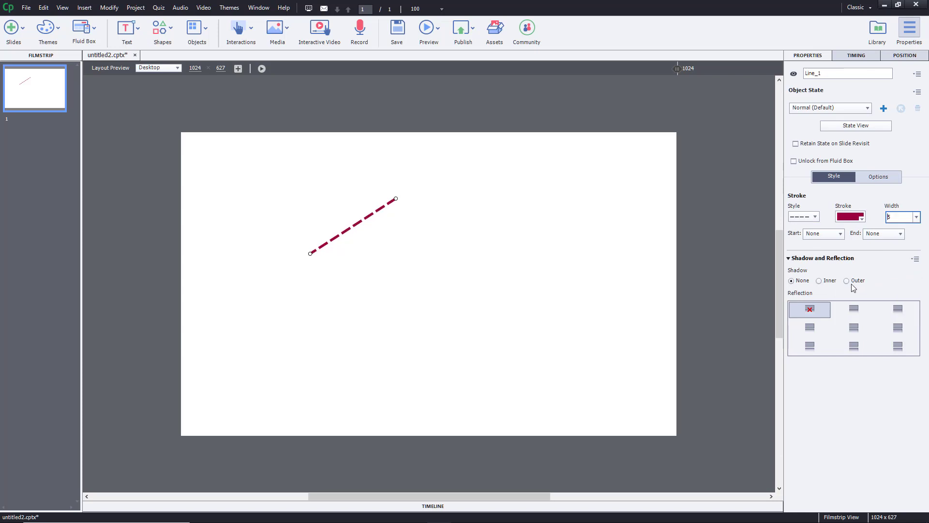
# - Give the line a square start and an arrowhead end, and move it lower right
pyautogui.click(831, 234)
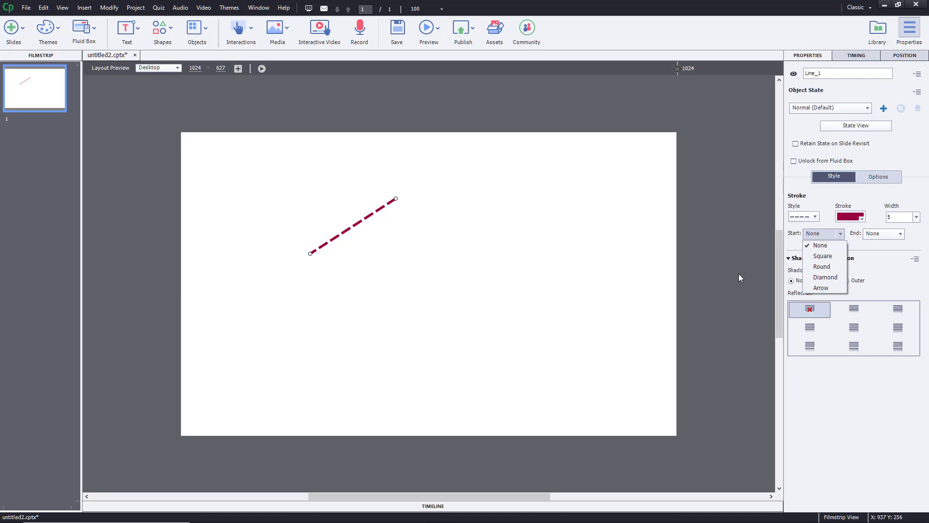
pyautogui.click(832, 256)
pyautogui.click(883, 234)
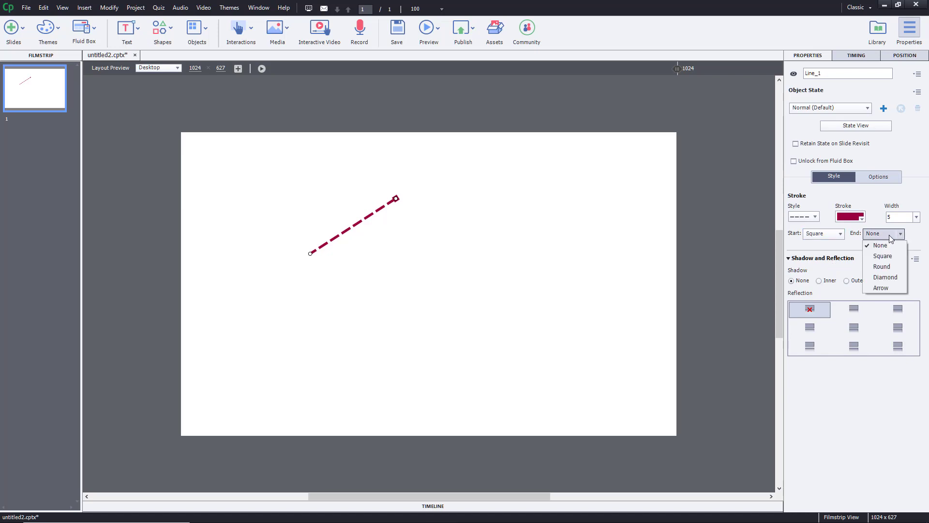
pyautogui.click(881, 288)
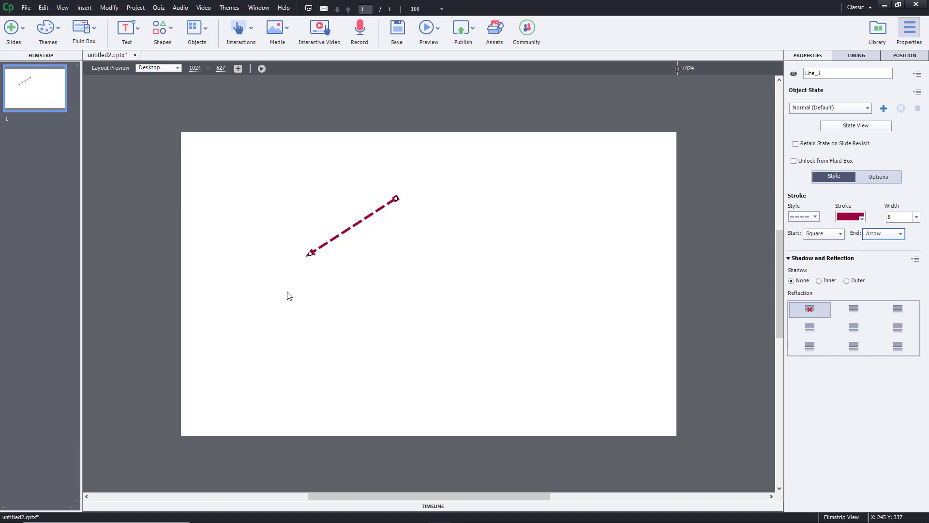
pyautogui.moveTo(313, 259); pyautogui.dragTo(372, 300)
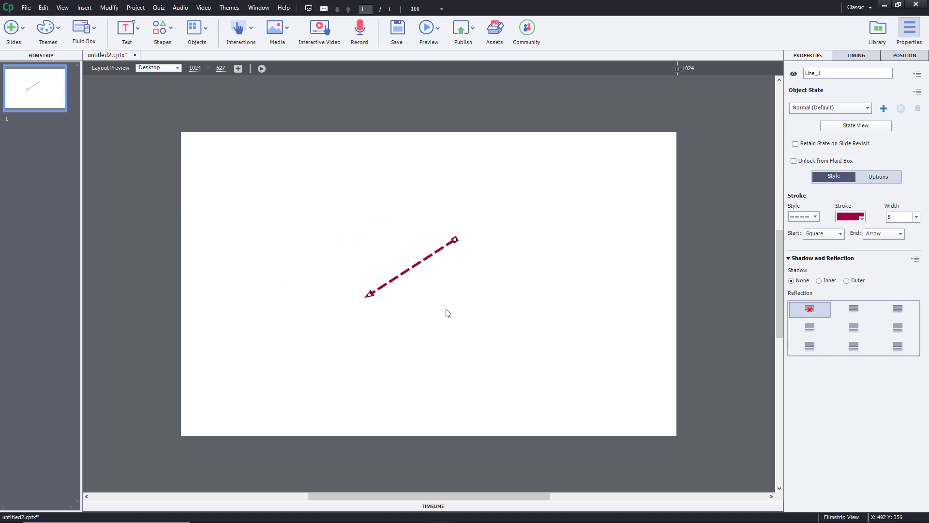
# - Add a reflection to the arrow, then delete it and confirm
pyautogui.click(857, 305)
pyautogui.click(860, 328)
pyautogui.click(902, 336)
pyautogui.click(899, 347)
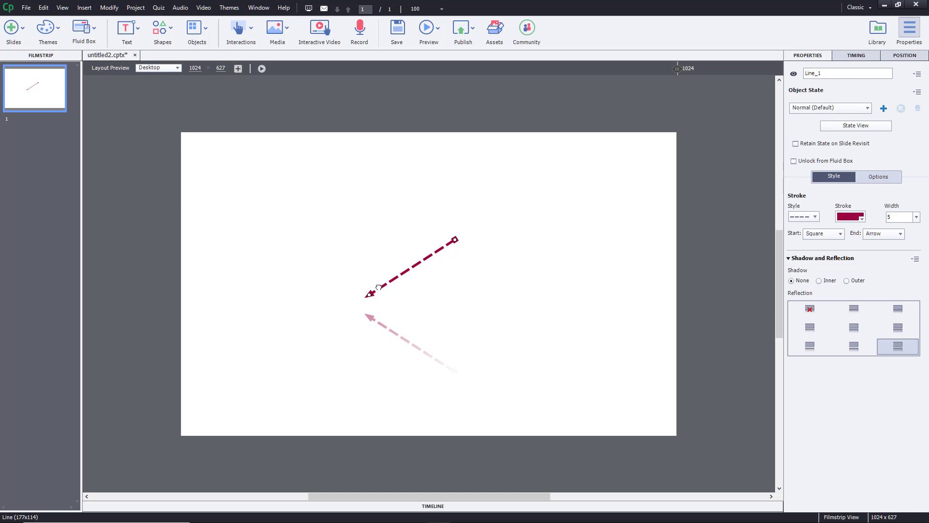
pyautogui.press('Delete')
pyautogui.press('Return')
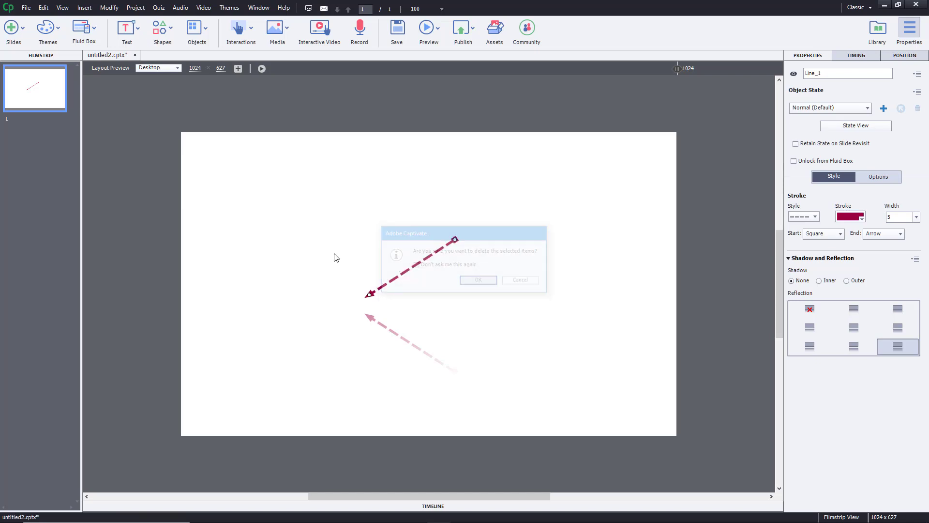
# - Draw an oval mid-slide, switch it to a rounded rectangle, then back to an oval
pyautogui.click(172, 34)
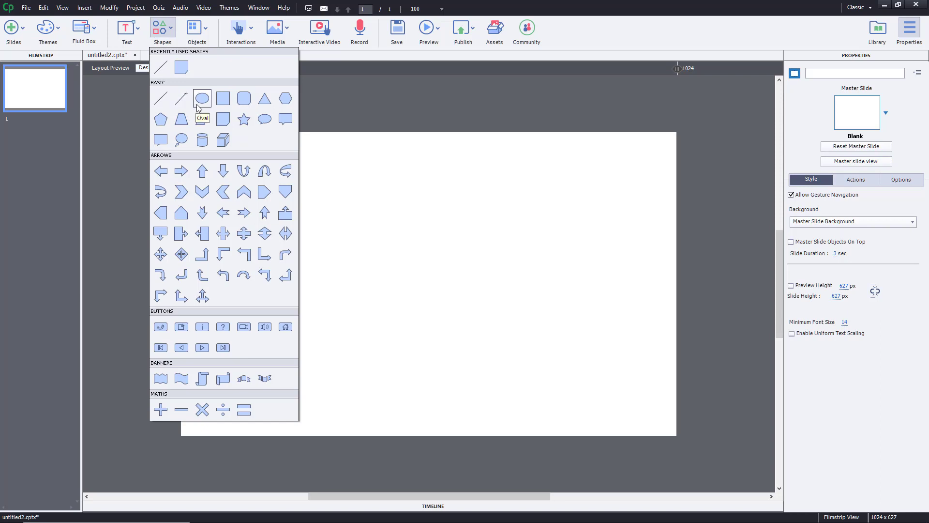
pyautogui.click(203, 101)
pyautogui.moveTo(353, 200); pyautogui.dragTo(480, 323)
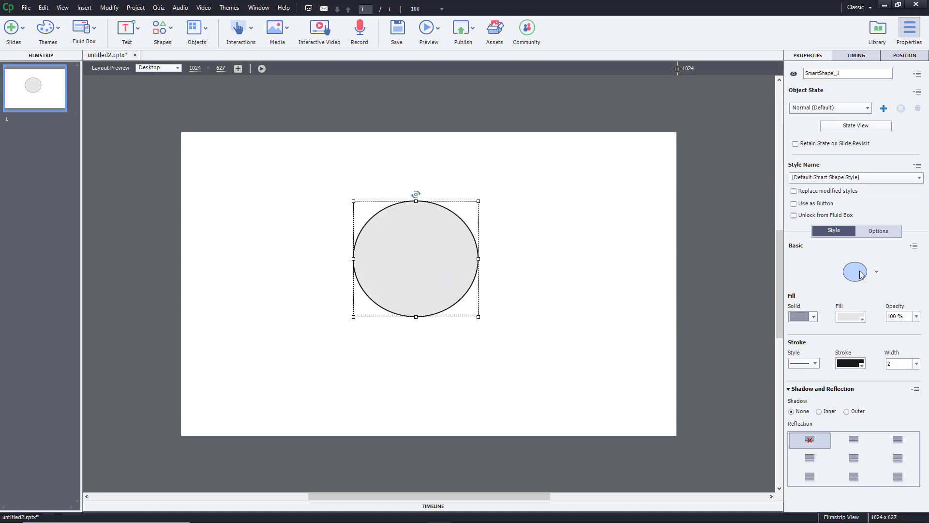
pyautogui.click(877, 273)
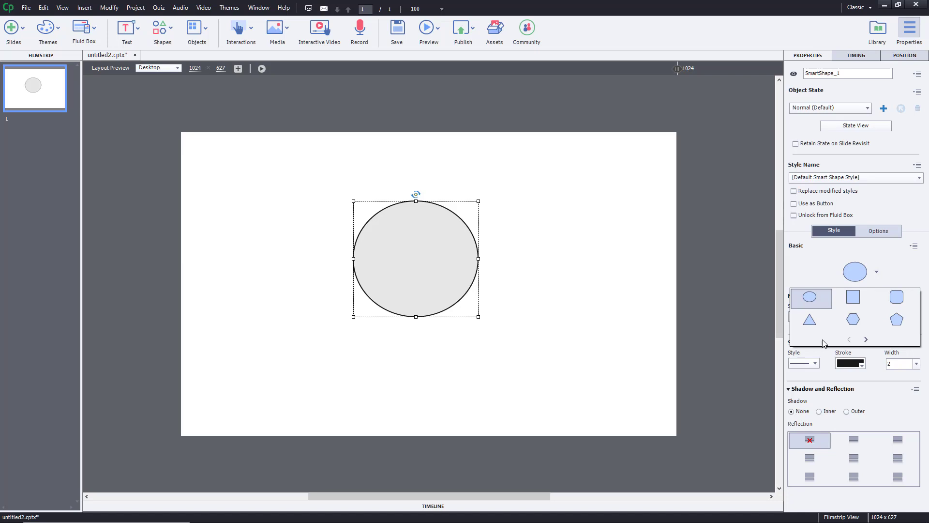
pyautogui.click(903, 306)
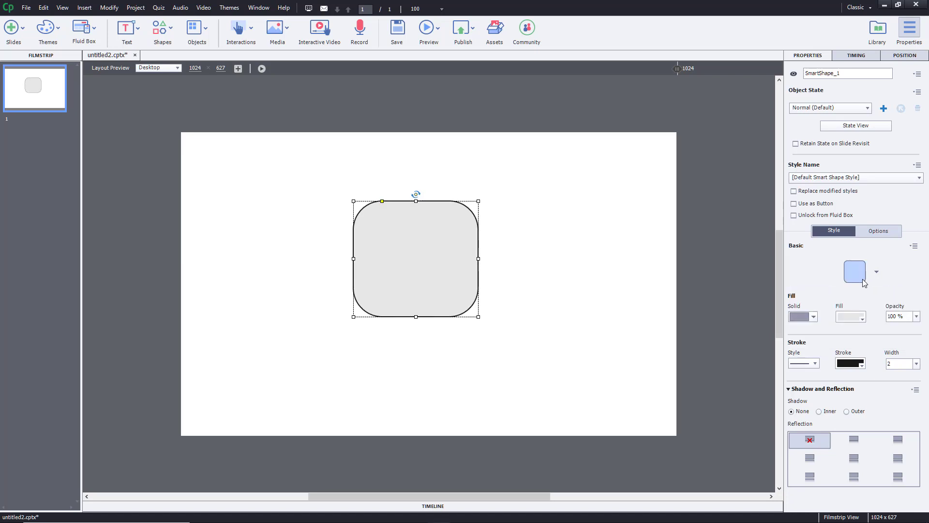
pyautogui.click(877, 271)
pyautogui.click(813, 308)
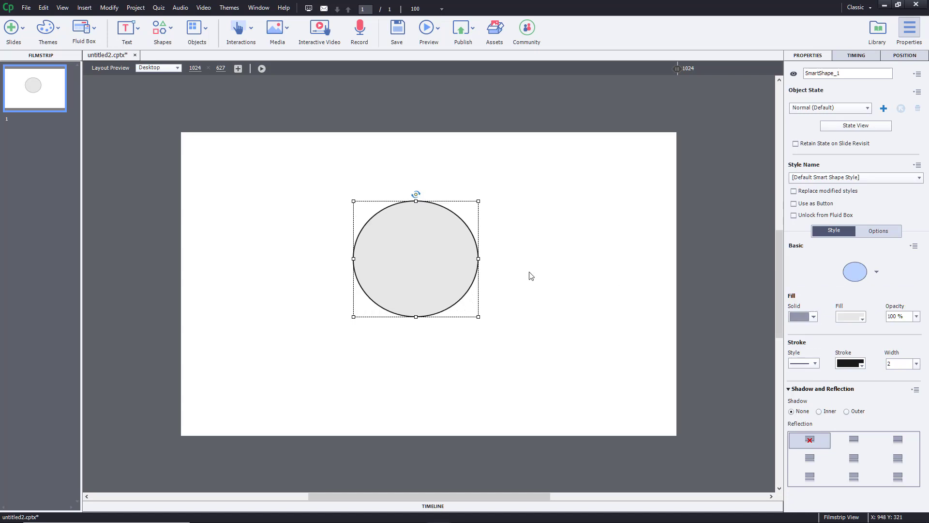
# - Try a gradient fill, then give the circle a solid brown fill and adjust its opacity
pyautogui.click(814, 317)
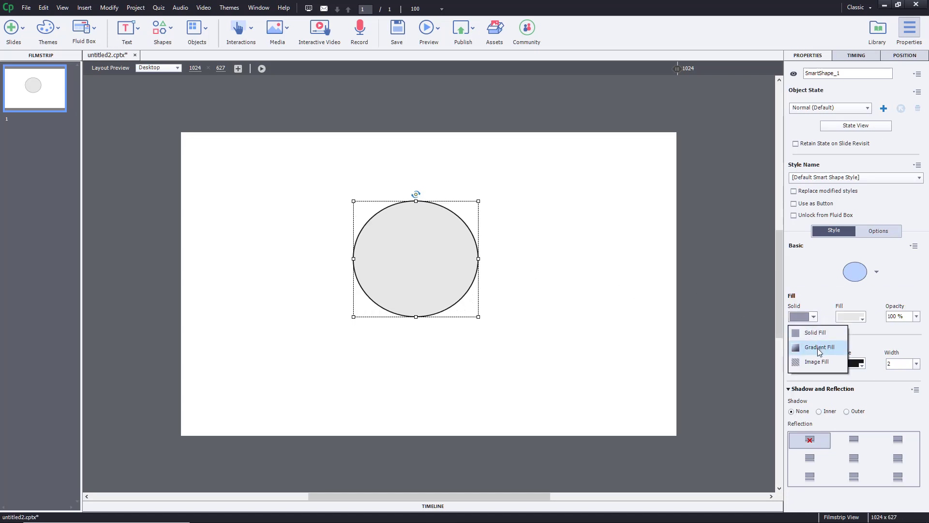
pyautogui.click(817, 348)
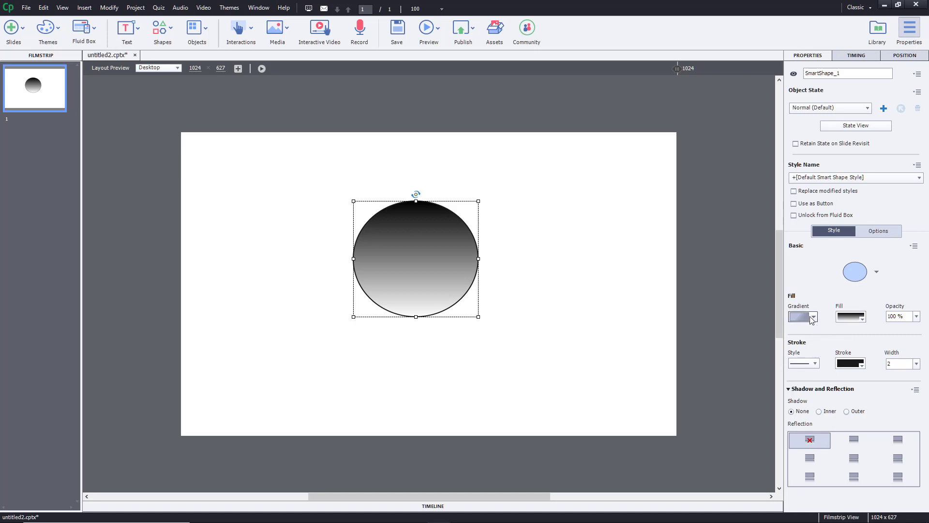
pyautogui.click(814, 318)
pyautogui.click(813, 336)
pyautogui.click(858, 322)
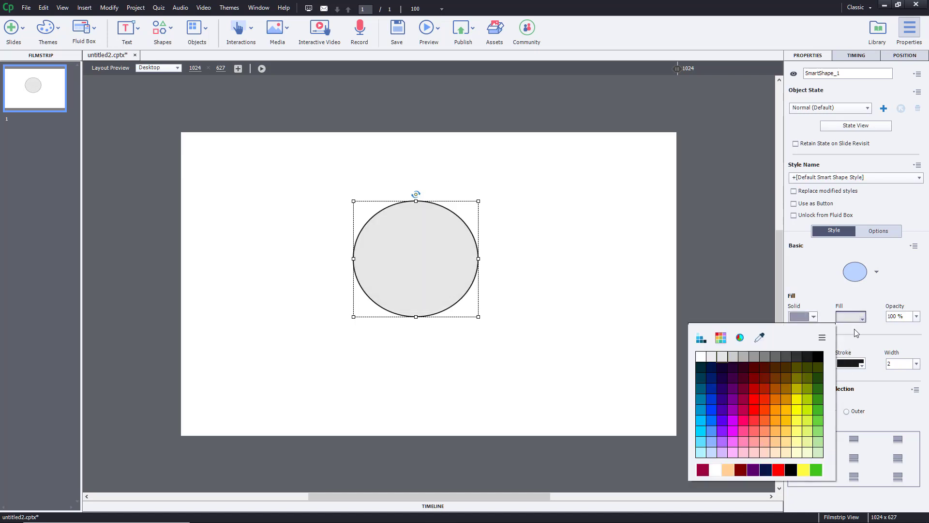
pyautogui.click(786, 382)
pyautogui.click(917, 316)
pyautogui.click(914, 359)
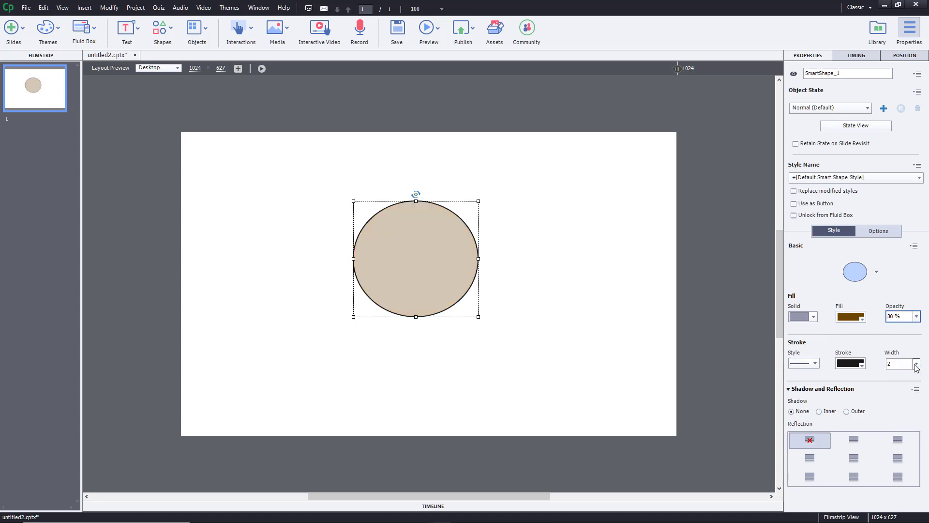
pyautogui.click(917, 317)
pyautogui.click(912, 335)
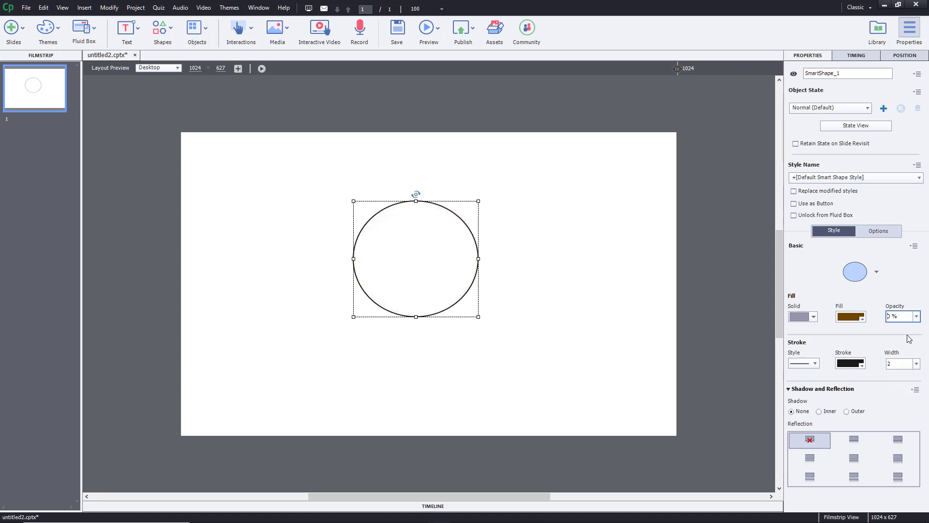
# - Make the circle's outline dashed with width 6, keeping a solid brown fill
pyautogui.click(804, 364)
pyautogui.click(812, 392)
pyautogui.click(814, 317)
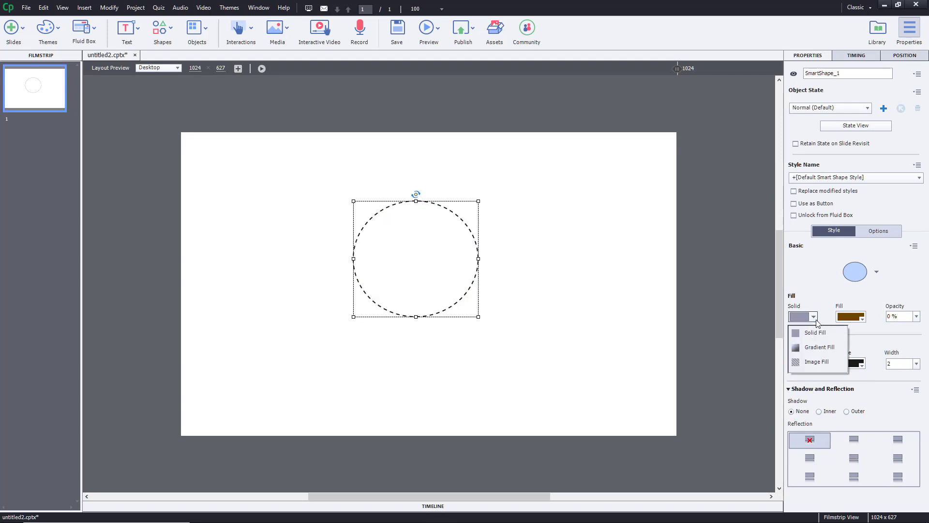
pyautogui.click(820, 335)
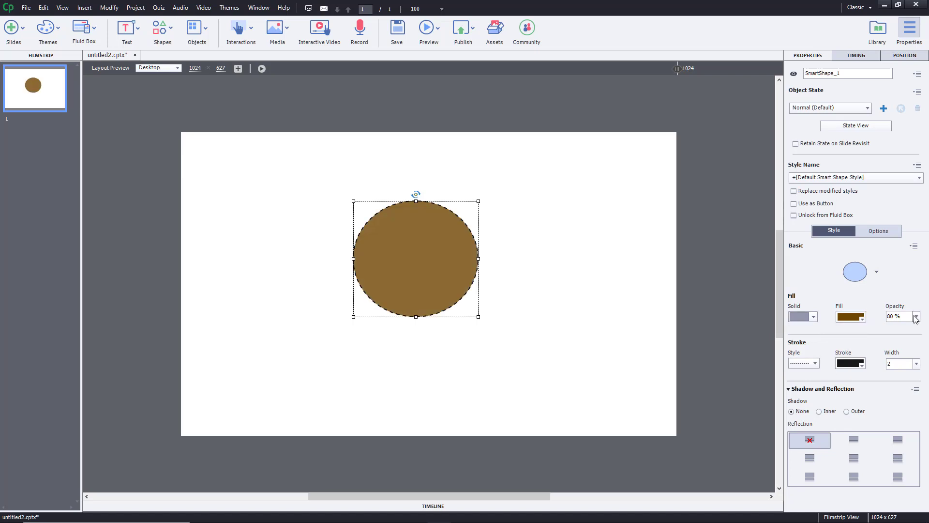
pyautogui.click(859, 364)
pyautogui.click(917, 364)
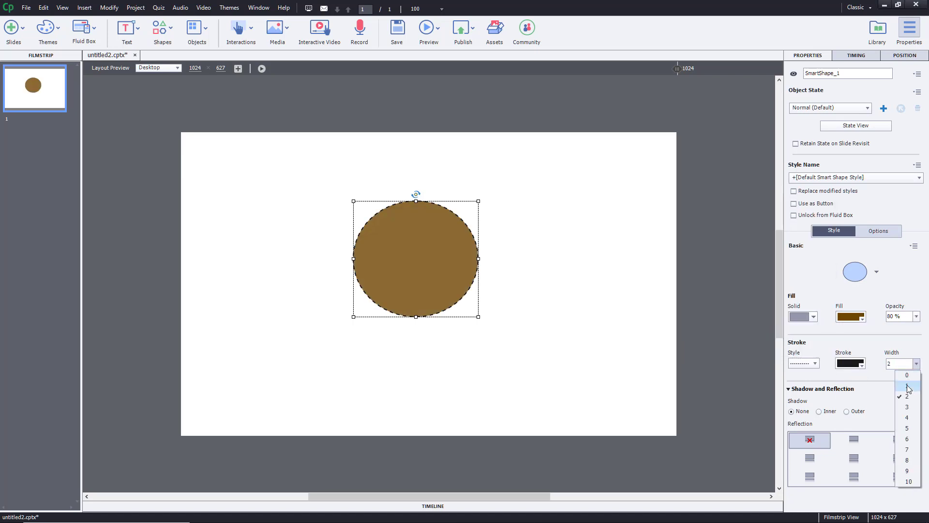
pyautogui.click(908, 440)
# - Shift the circle about 66 px left and bring up the fill type options
pyautogui.moveTo(451, 239)
pyautogui.mouseDown()
pyautogui.moveTo(423, 222)
pyautogui.moveTo(419, 237)
pyautogui.mouseUp()
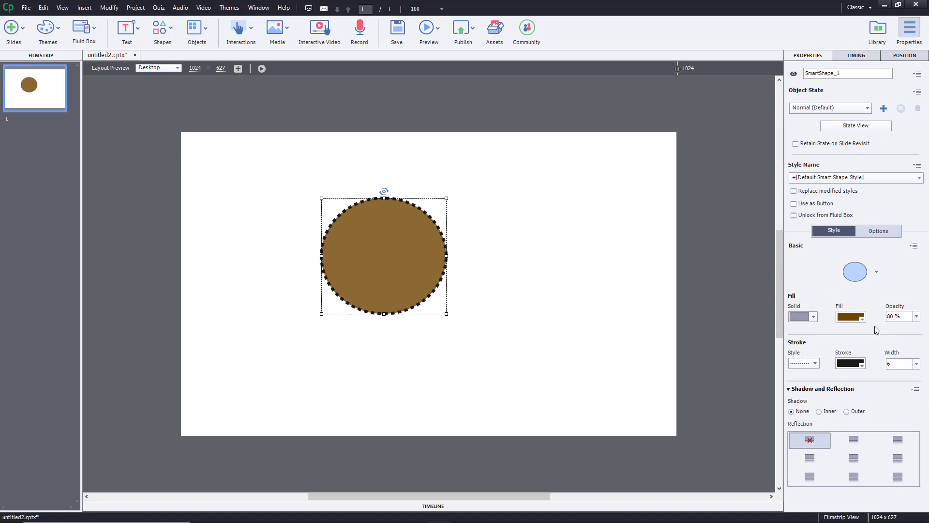
pyautogui.click(861, 319)
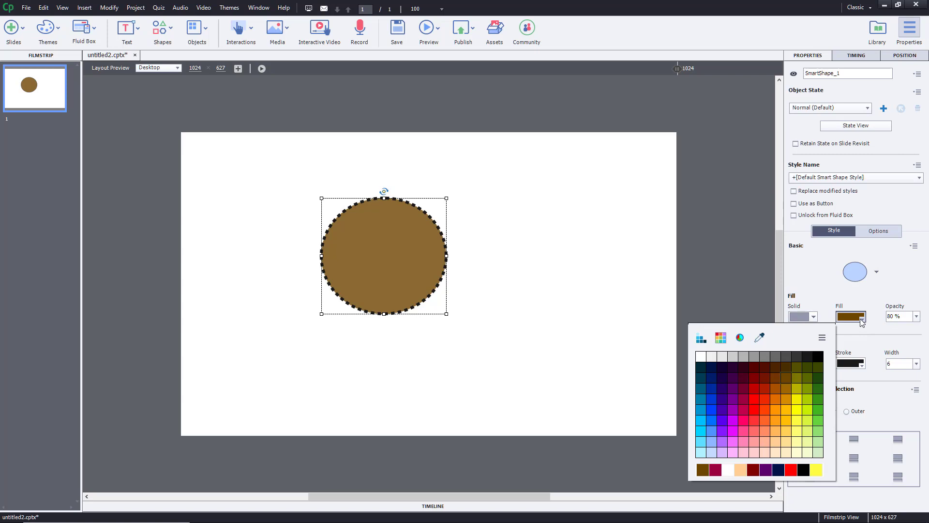
pyautogui.click(862, 322)
pyautogui.click(812, 319)
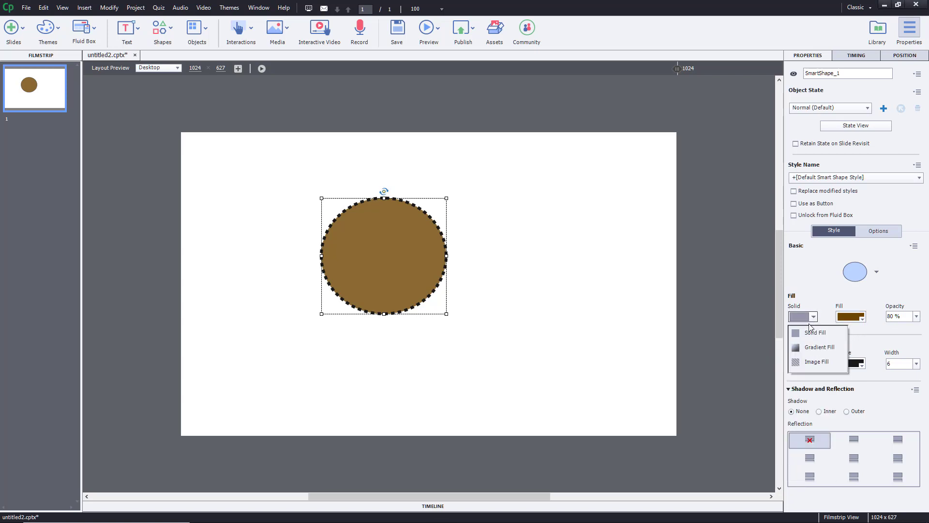
# - Switch the fill to the grey gradient preset with an orange end stop
pyautogui.click(825, 351)
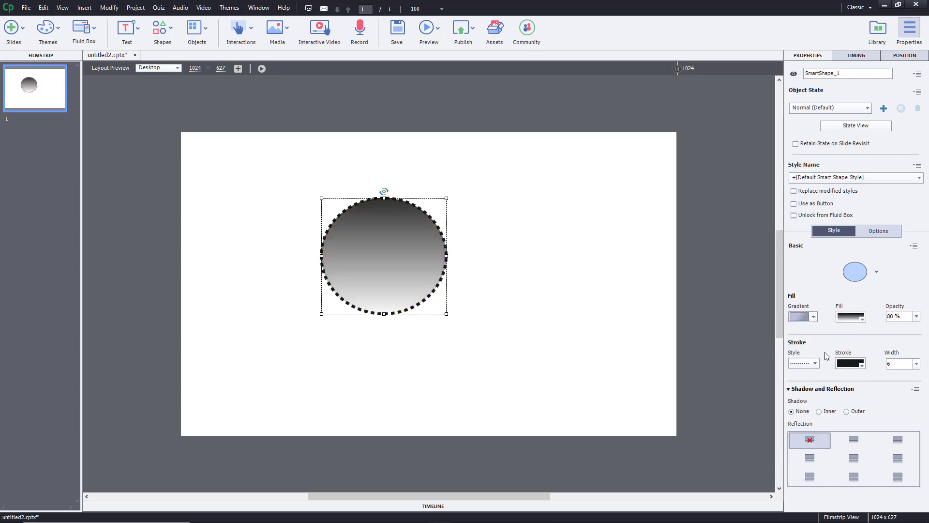
pyautogui.click(862, 321)
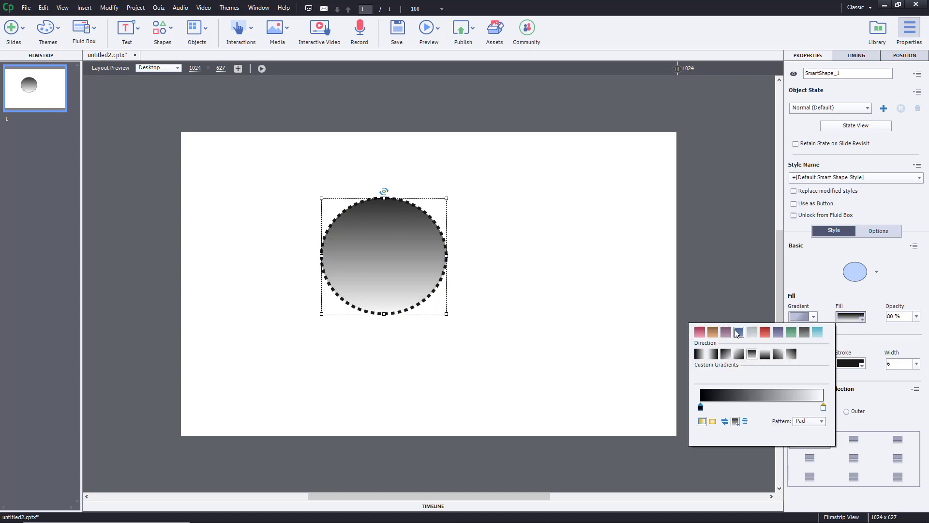
pyautogui.click(726, 332)
pyautogui.click(749, 333)
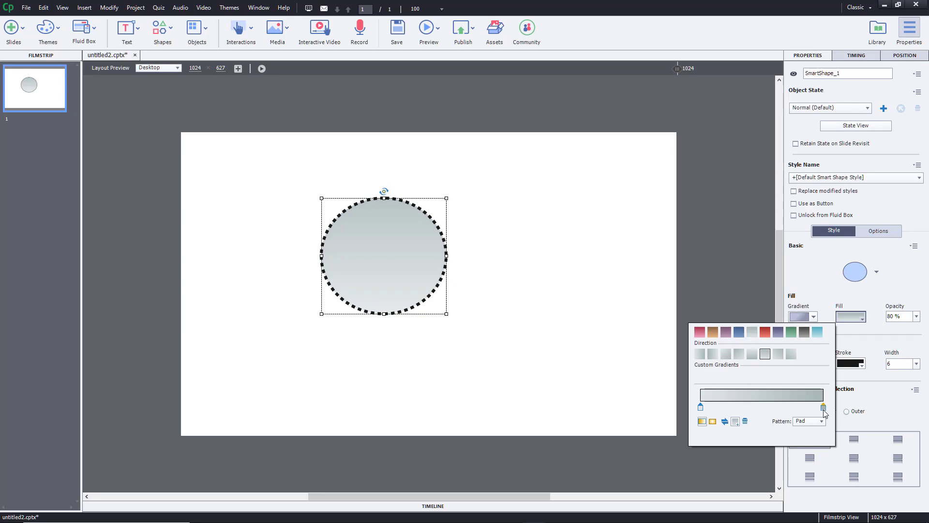
pyautogui.click(823, 408)
pyautogui.click(754, 341)
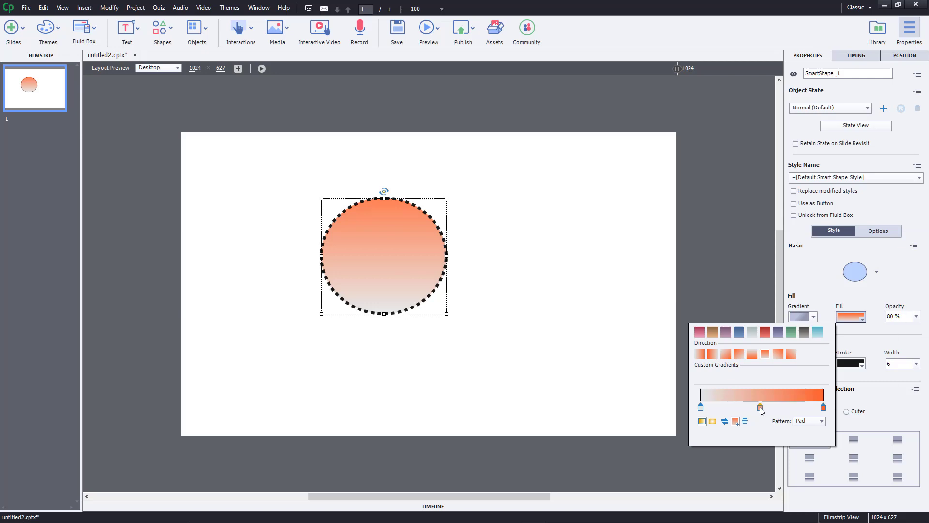
pyautogui.click(760, 407)
pyautogui.click(791, 322)
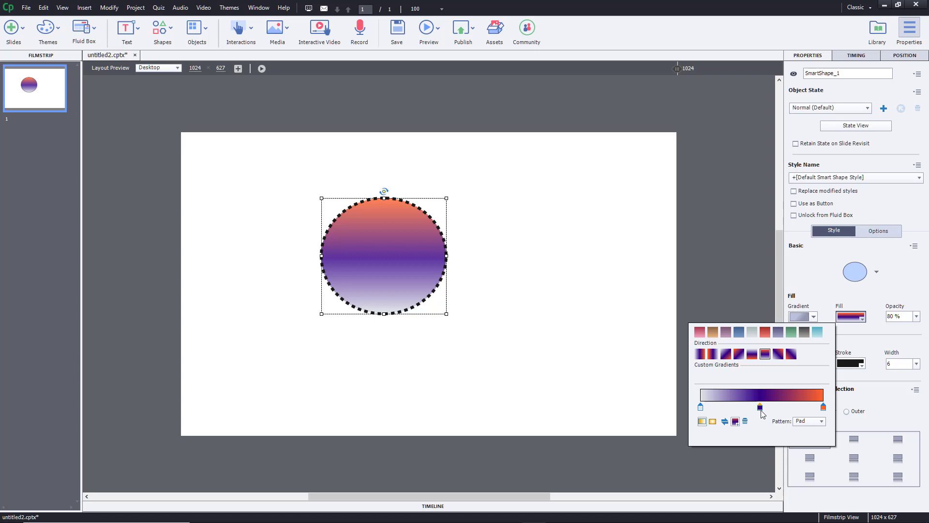
pyautogui.moveTo(766, 411); pyautogui.dragTo(758, 436)
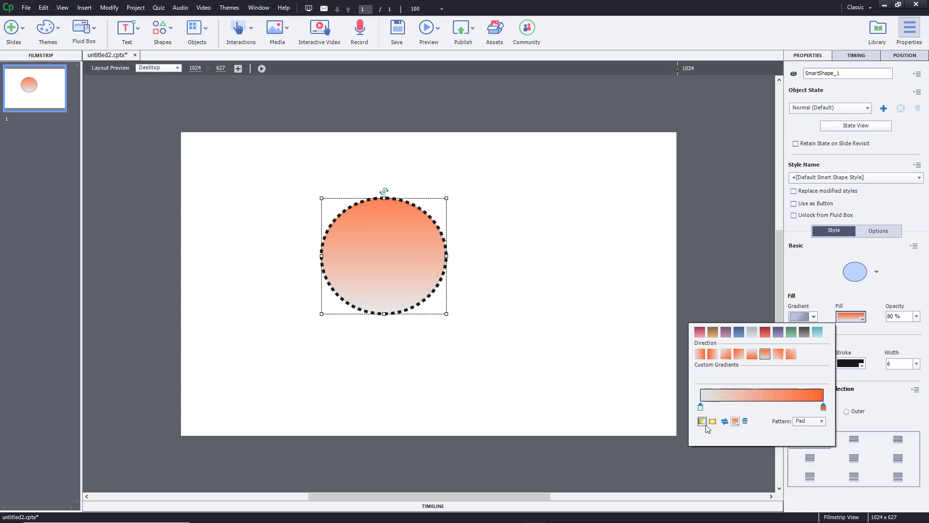
# - Try horizontal, diagonal and radial directions, then save the gradient as a custom gradient
pyautogui.click(700, 354)
pyautogui.click(712, 353)
pyautogui.click(791, 354)
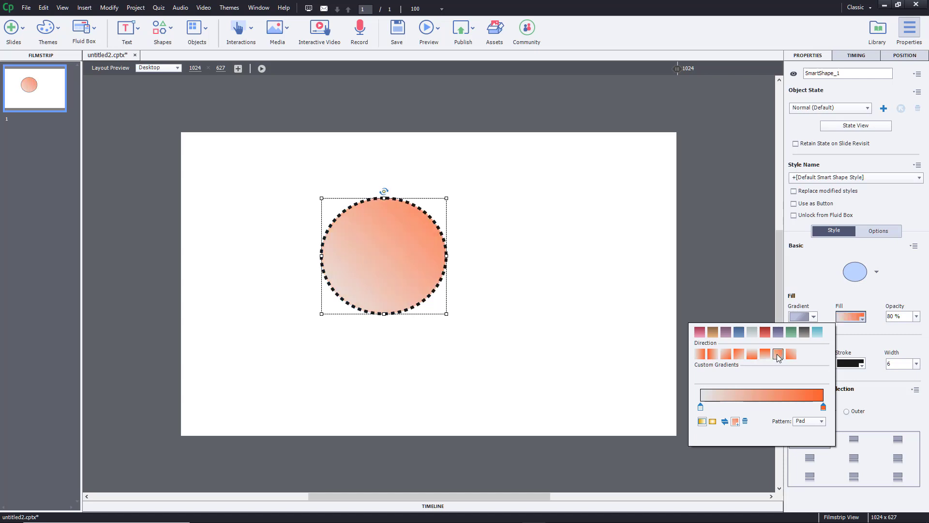
pyautogui.click(712, 354)
pyautogui.click(739, 354)
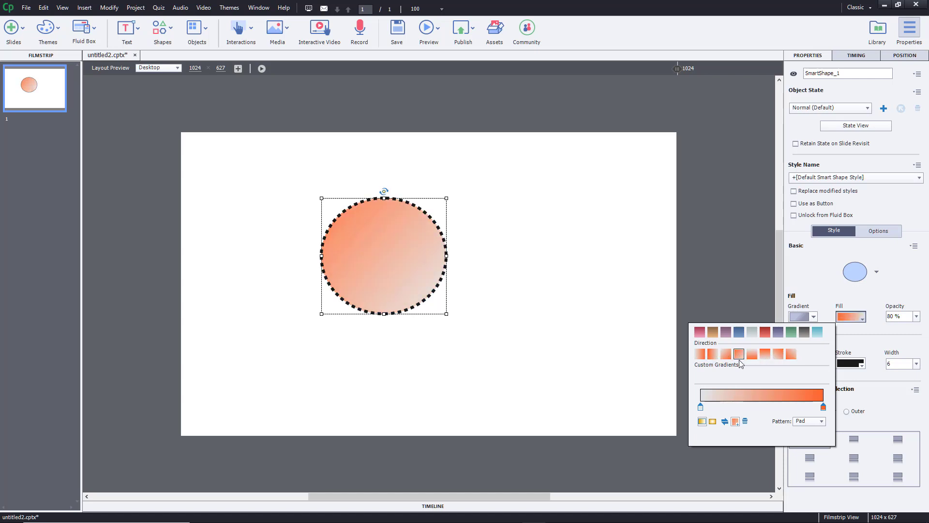
pyautogui.click(713, 421)
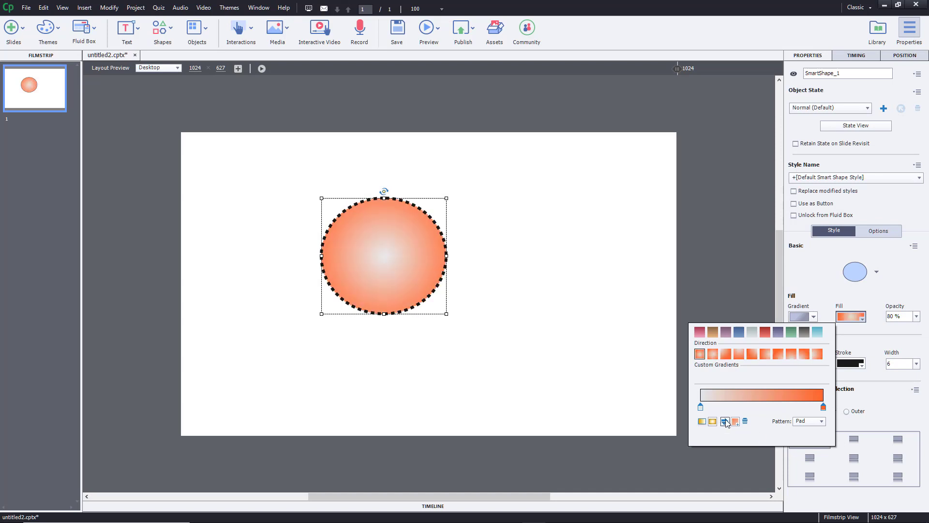
pyautogui.click(726, 421)
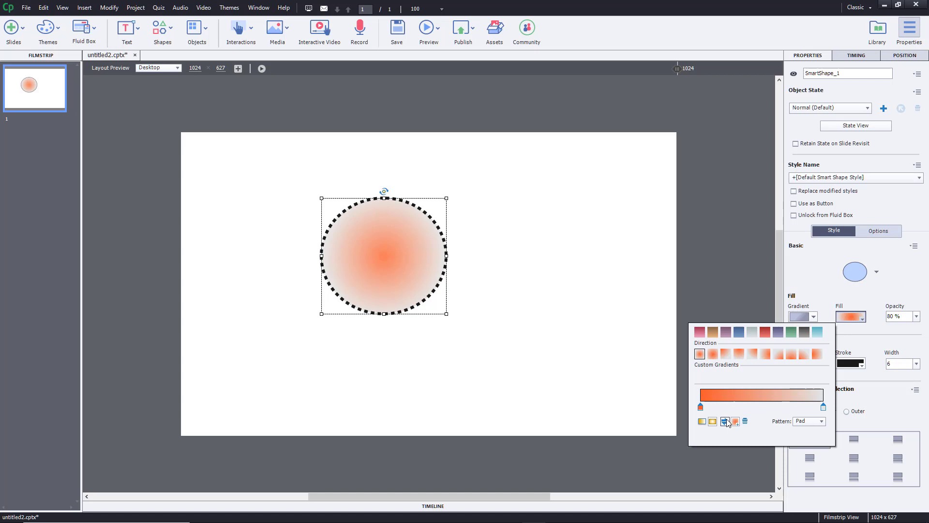
pyautogui.click(726, 422)
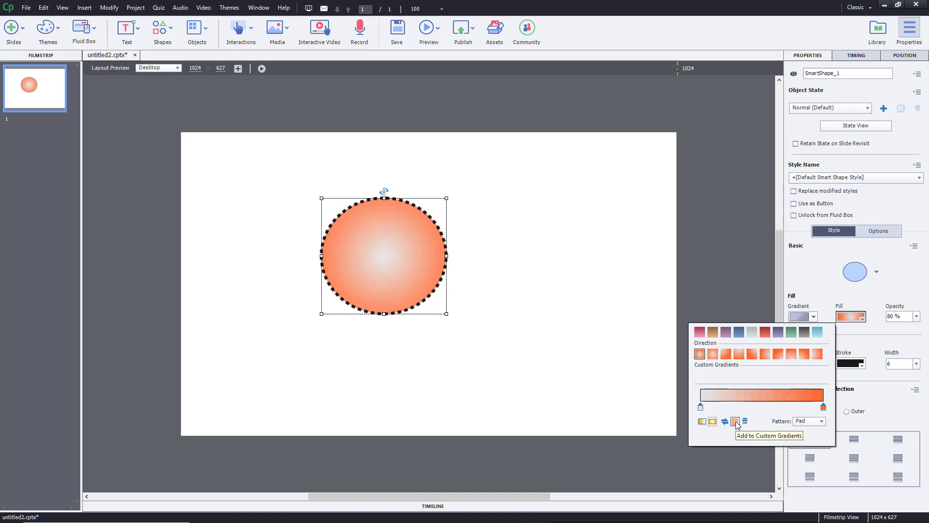
pyautogui.click(736, 421)
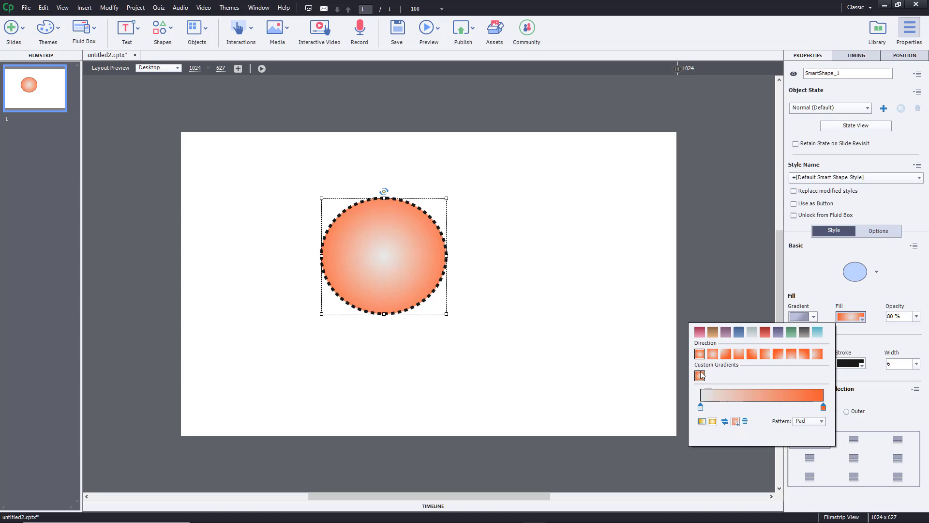
# - Set the gradient pattern to Repeat with a diagonal direction
pyautogui.click(817, 422)
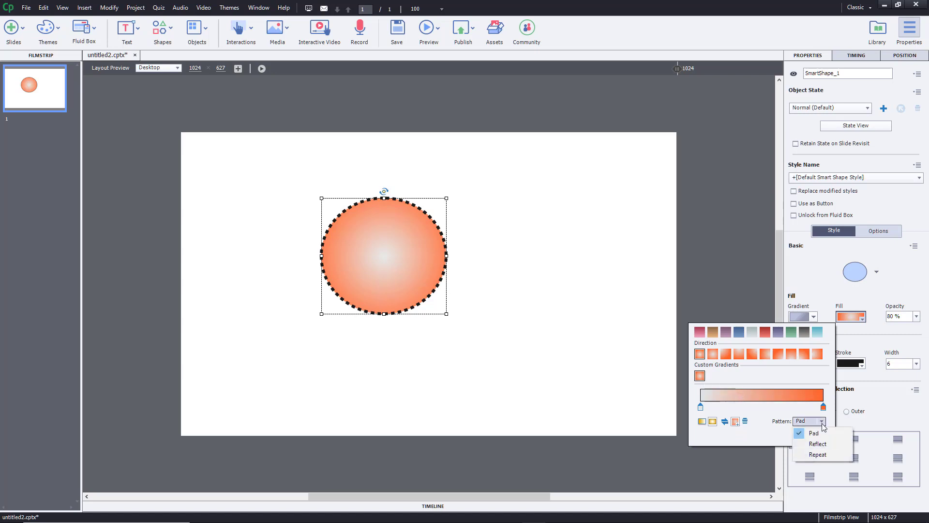
pyautogui.click(821, 442)
pyautogui.click(818, 421)
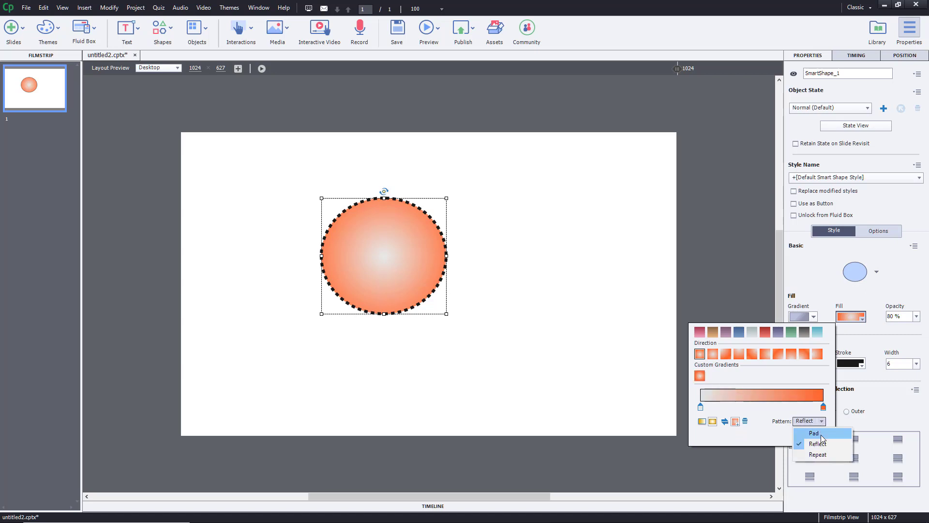
pyautogui.click(821, 452)
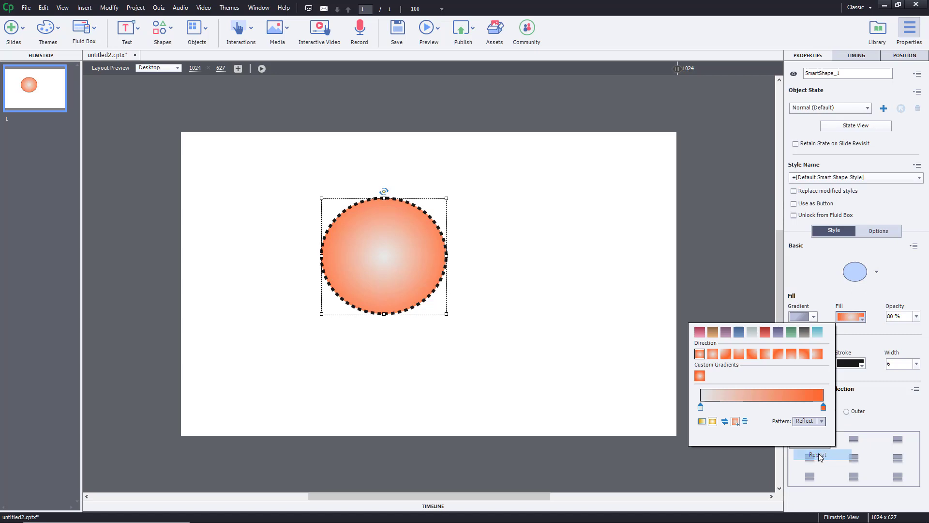
pyautogui.click(792, 354)
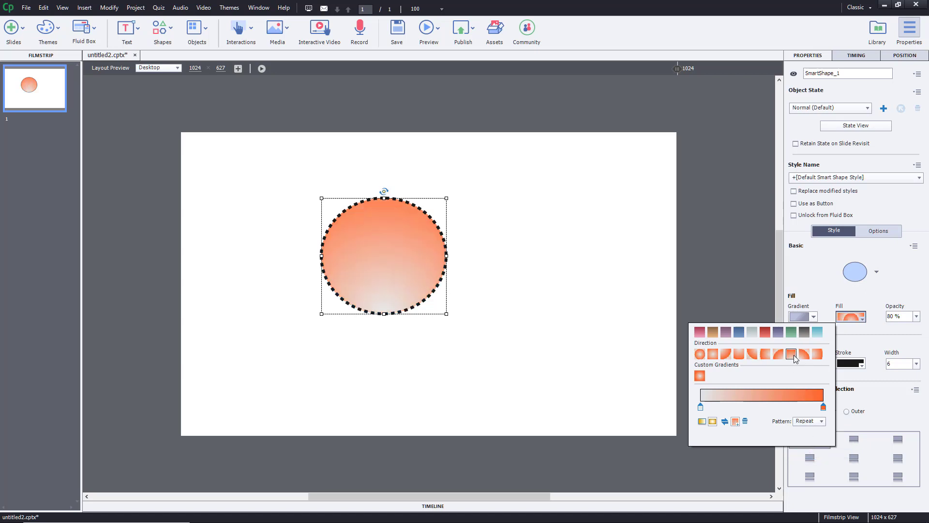
pyautogui.click(752, 355)
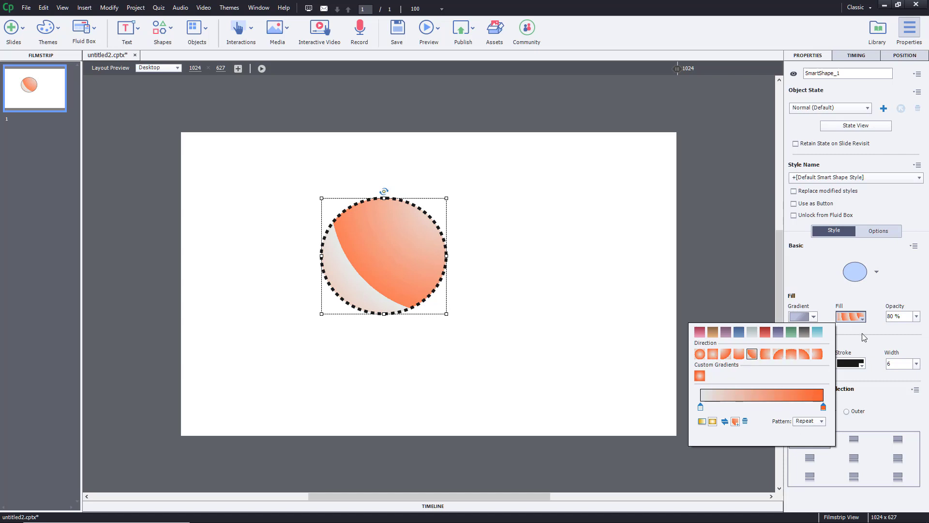
pyautogui.click(861, 320)
pyautogui.click(861, 318)
# - Switch the circle to an image fill and try textures, ending on pink marble
pyautogui.click(862, 318)
pyautogui.click(813, 317)
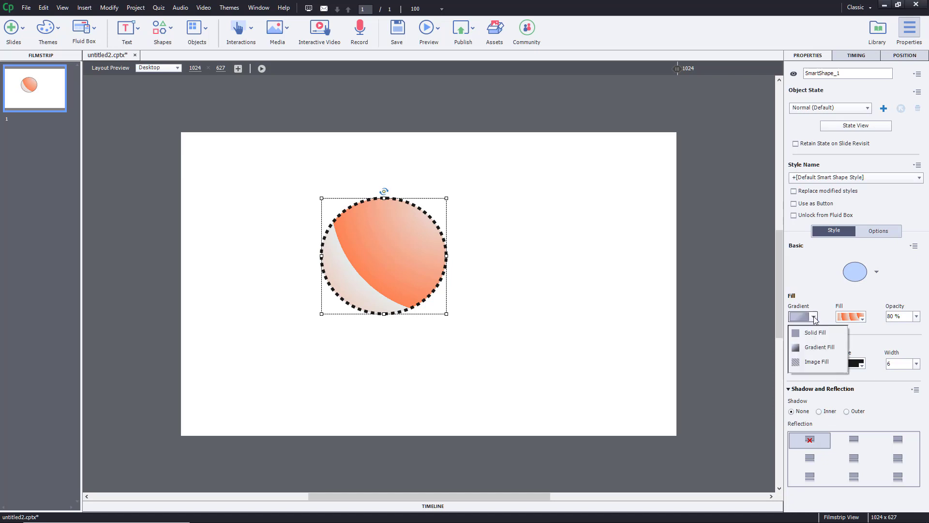
pyautogui.click(823, 362)
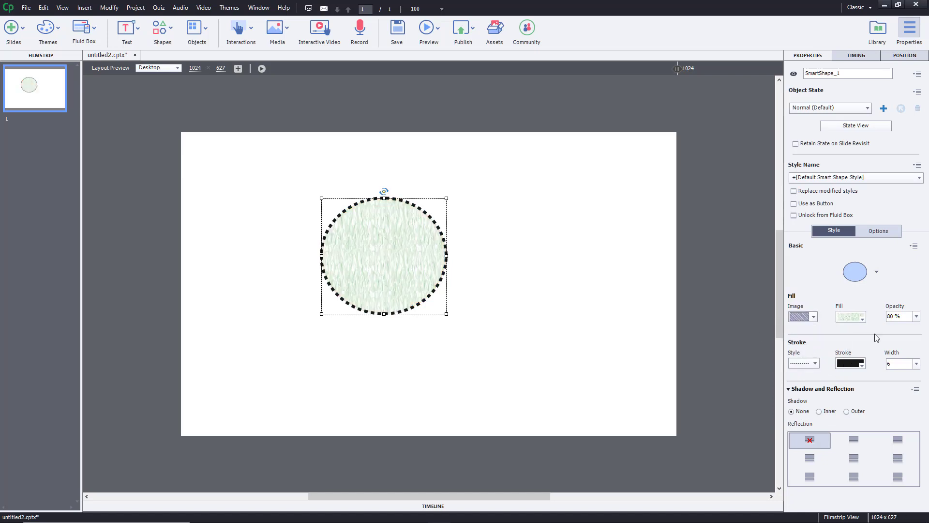
pyautogui.click(853, 318)
pyautogui.click(764, 332)
pyautogui.click(752, 333)
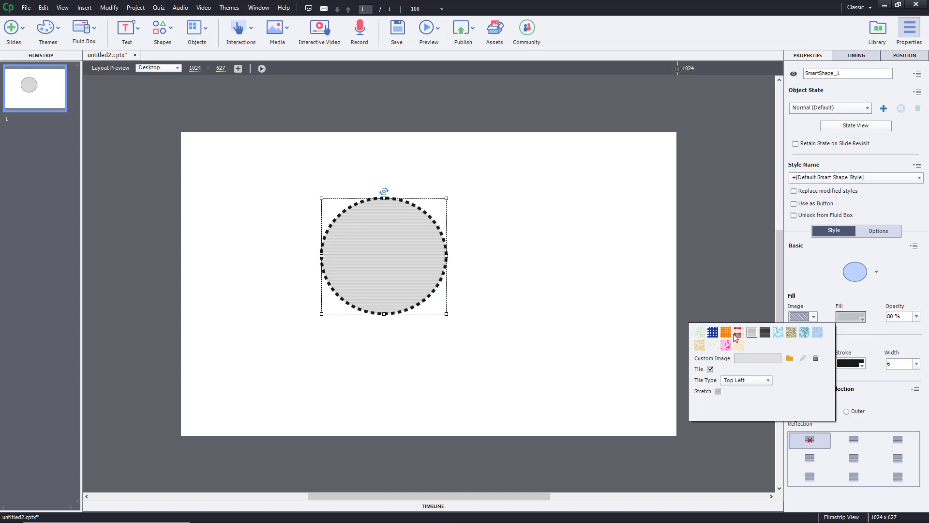
pyautogui.click(727, 346)
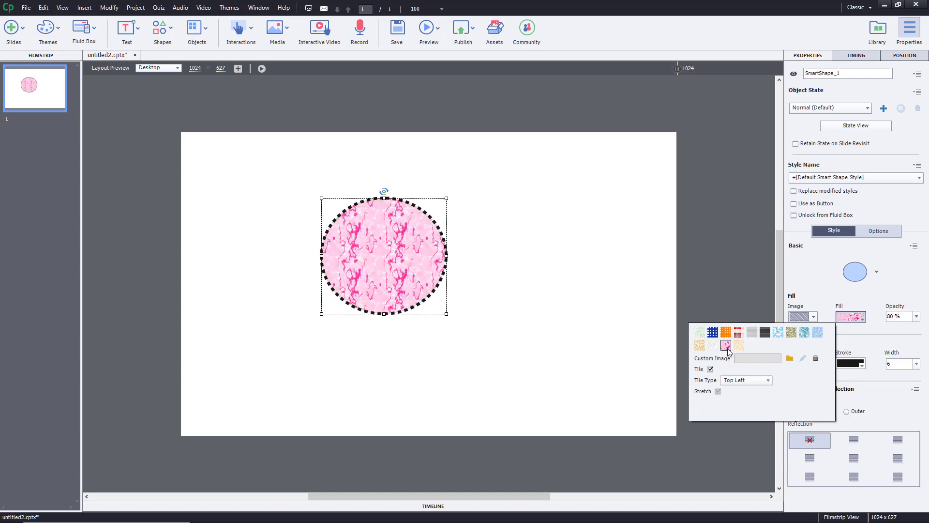
# - Load TutorTube.png as the fill image without resizing or cropping
pyautogui.click(790, 358)
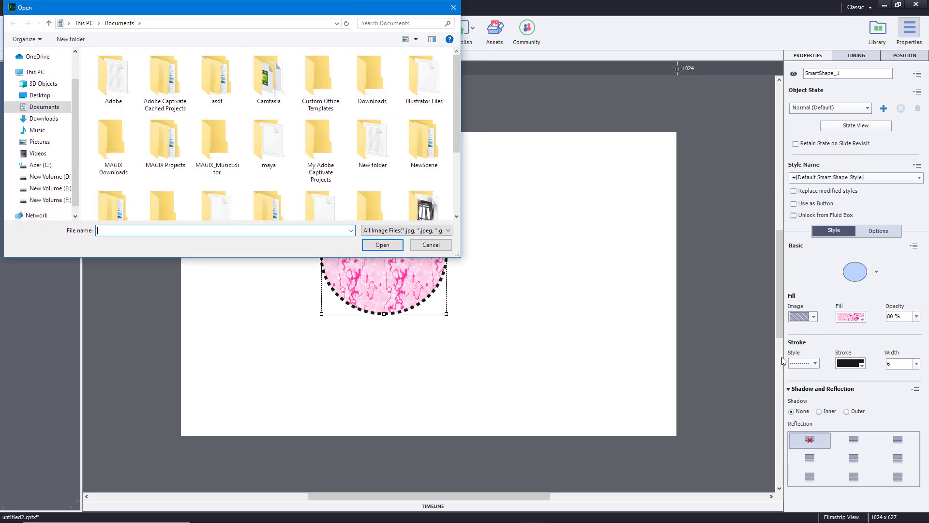
pyautogui.scroll(-2, 299, 93)
pyautogui.click(423, 177)
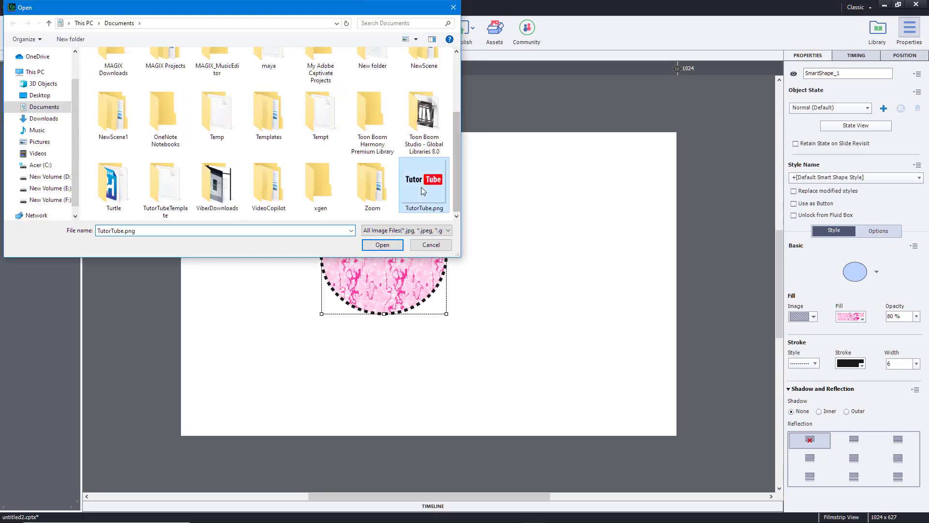
pyautogui.click(383, 246)
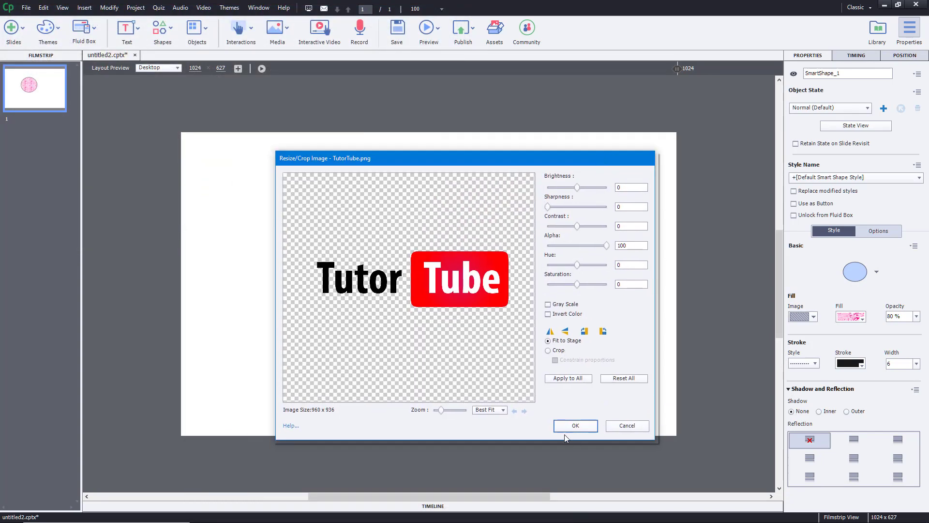
pyautogui.click(573, 426)
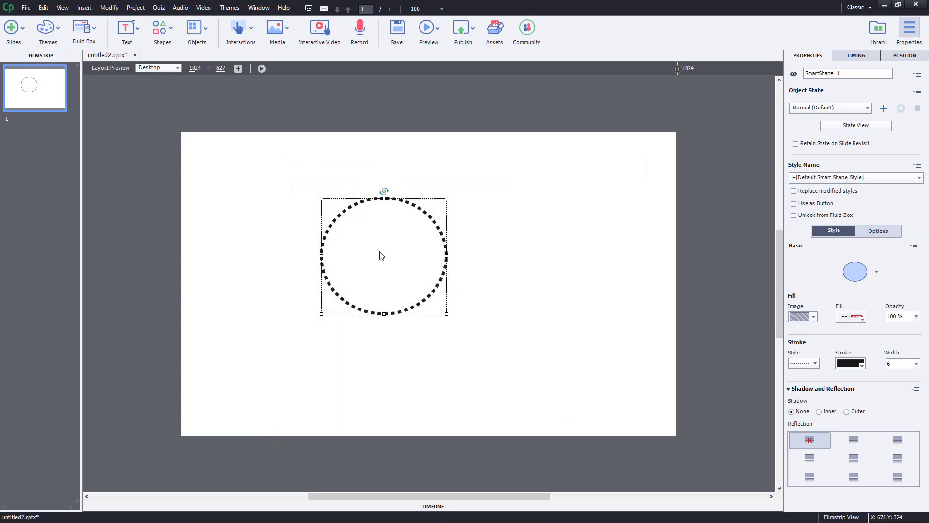
# - Pick a fill image from the project library
pyautogui.click(864, 317)
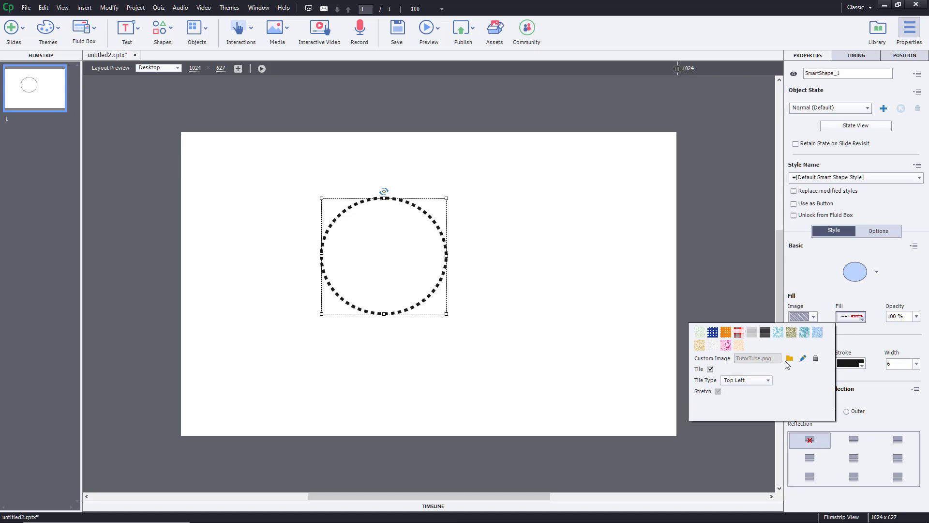
pyautogui.click(802, 358)
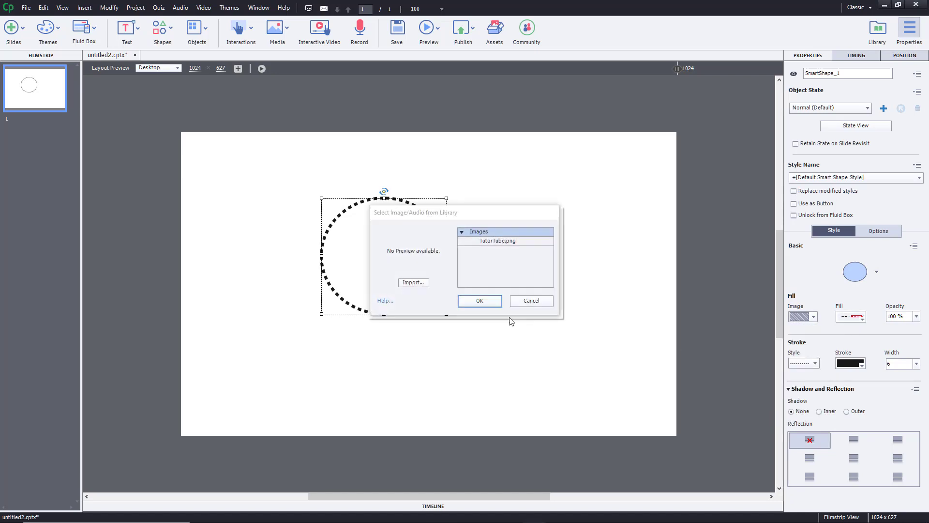
pyautogui.click(490, 301)
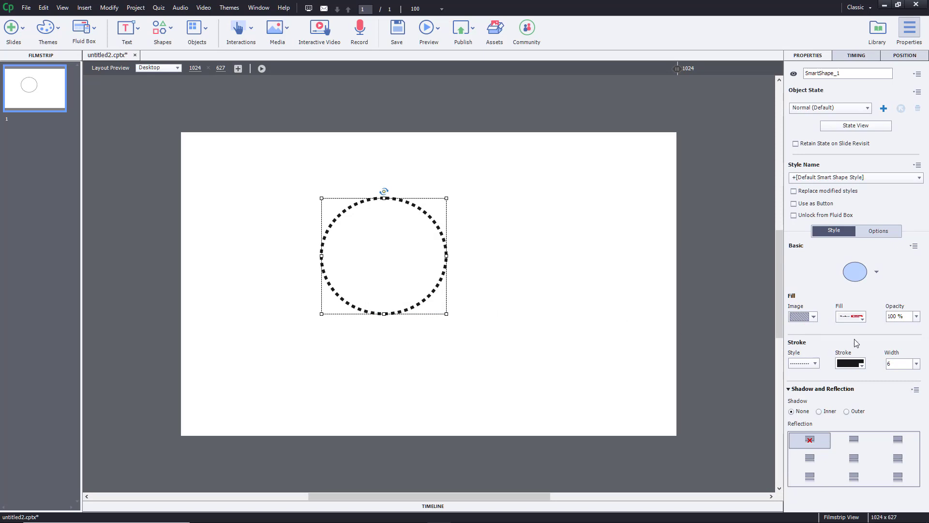
# - Import TutorTube.png and crop it to the red 'Tu' block for the fill
pyautogui.click(860, 319)
pyautogui.click(803, 359)
pyautogui.click(414, 282)
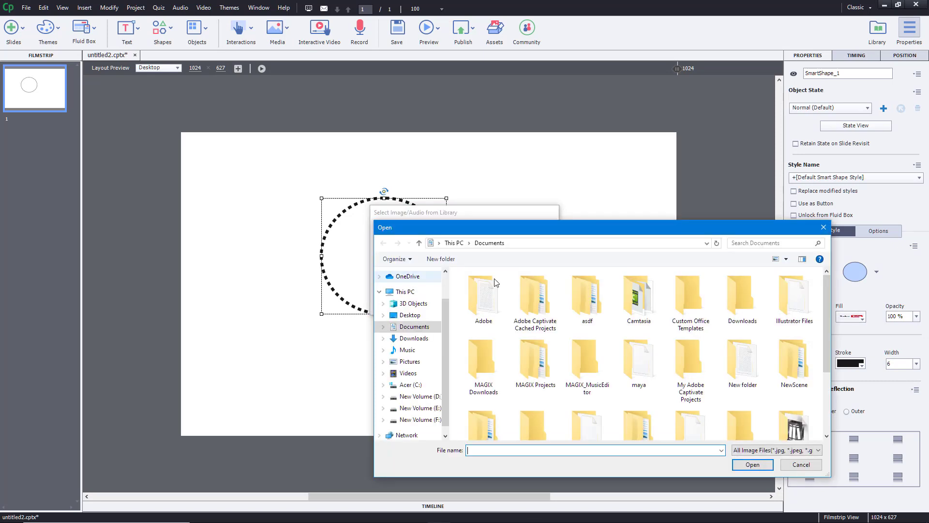
pyautogui.scroll(-3, 630, 368)
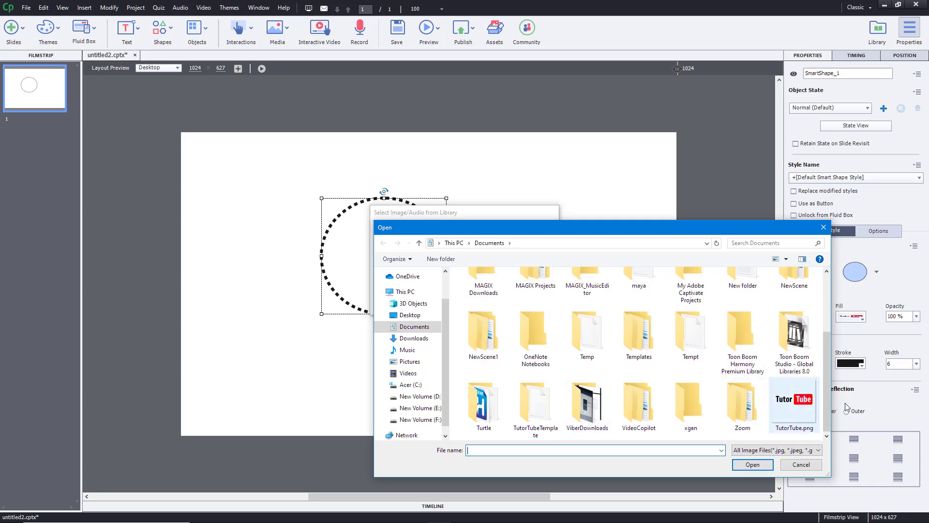
pyautogui.click(801, 411)
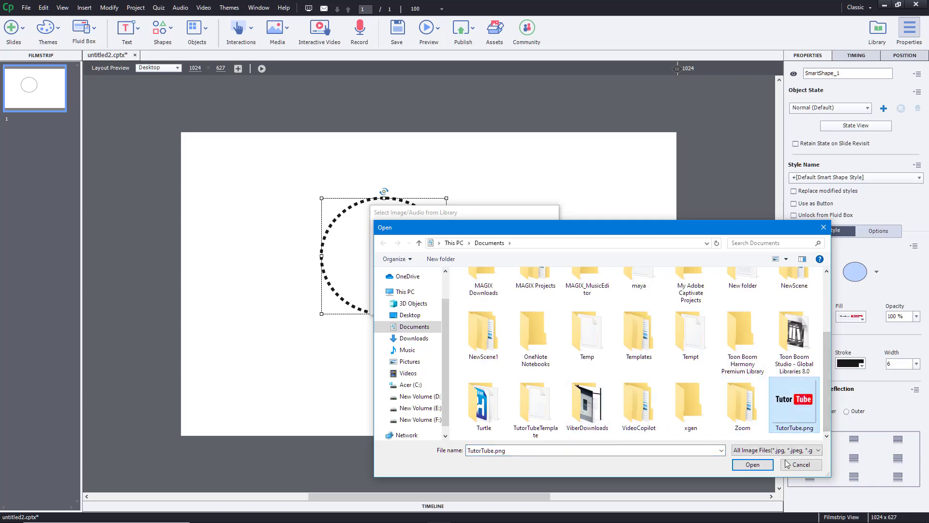
pyautogui.click(758, 464)
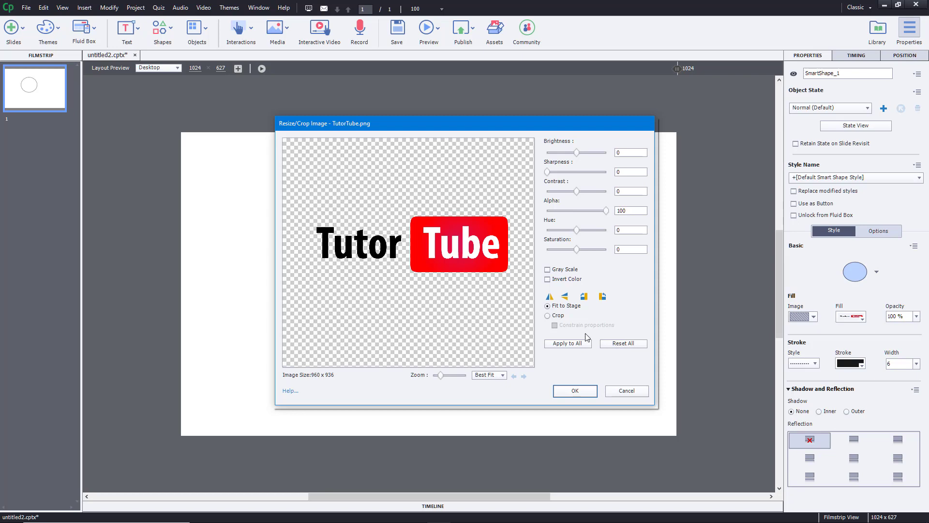
pyautogui.click(548, 316)
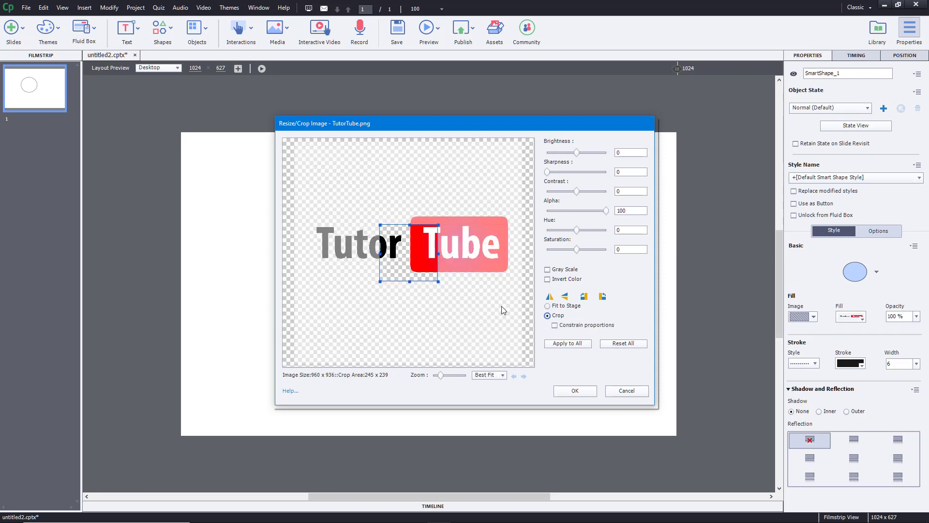
pyautogui.moveTo(432, 252); pyautogui.dragTo(461, 243)
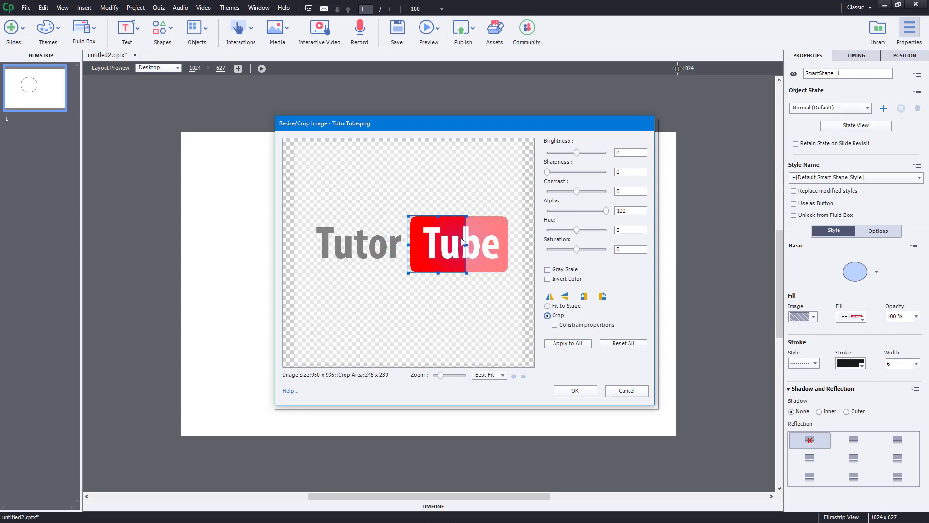
pyautogui.click(568, 391)
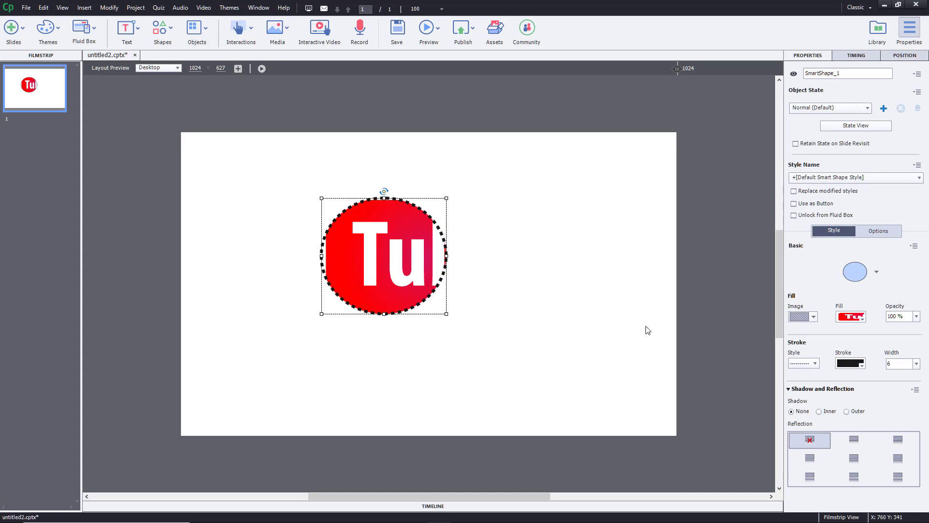
# - Add the bottom-middle reflection and change the shape to a rounded rectangle
pyautogui.click(854, 480)
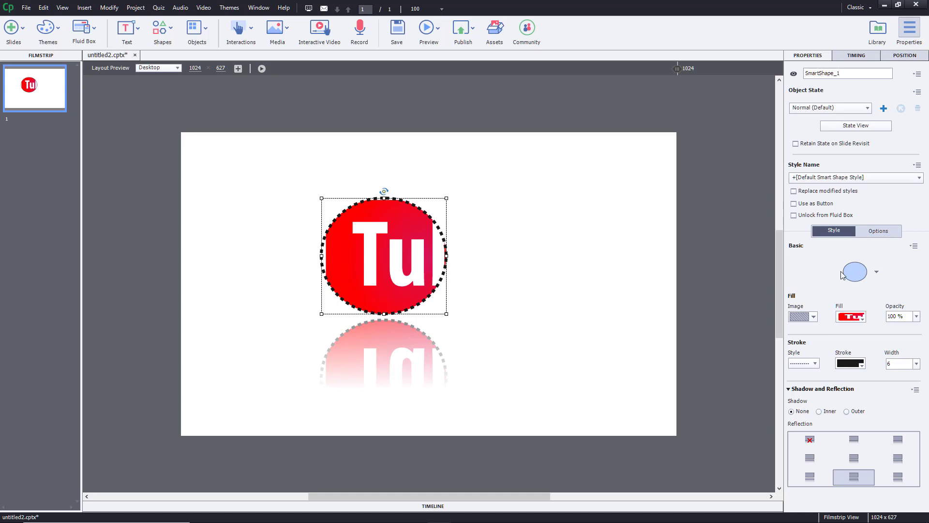
pyautogui.click(877, 272)
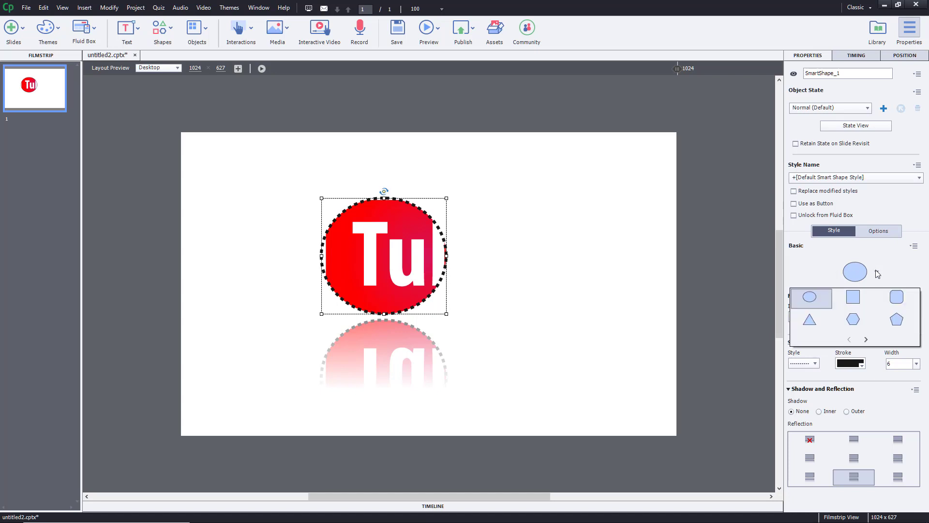
pyautogui.click(864, 299)
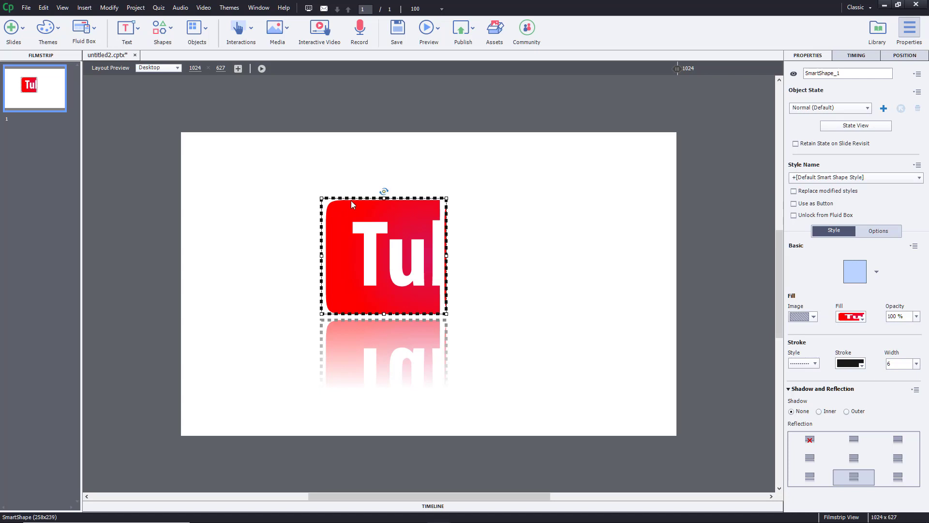
pyautogui.scroll(3, 382, 258)
pyautogui.scroll(-4, 382, 272)
pyautogui.scroll(1, 382, 287)
pyautogui.scroll(-1, 382, 288)
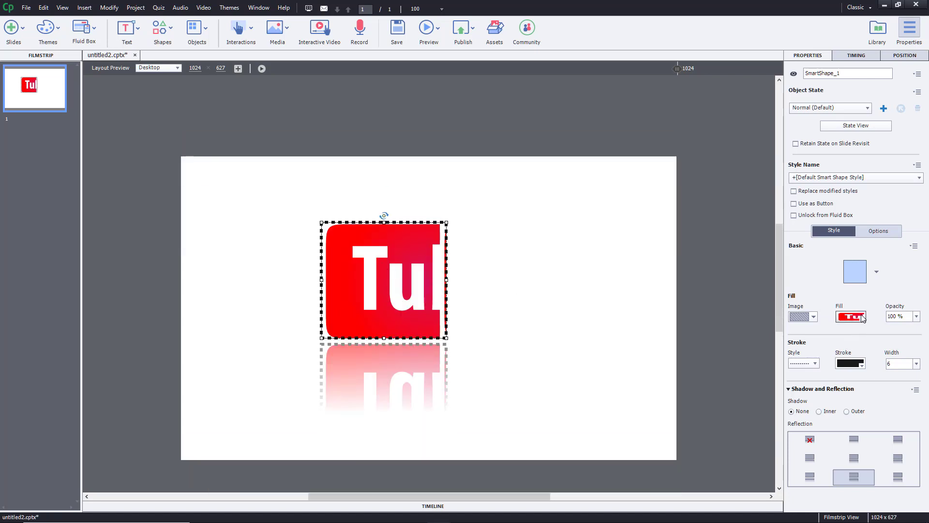
pyautogui.click(874, 272)
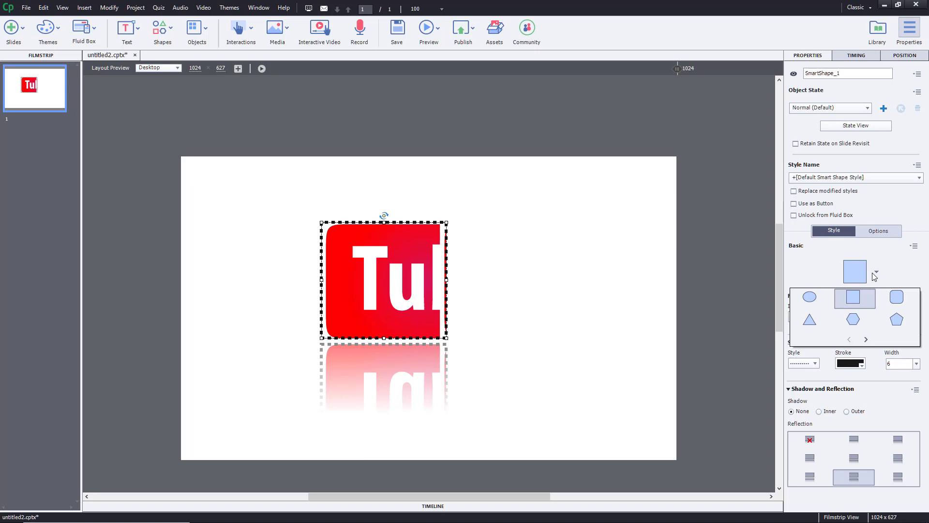
pyautogui.click(888, 301)
pyautogui.scroll(1, 358, 280)
pyautogui.scroll(-1, 359, 280)
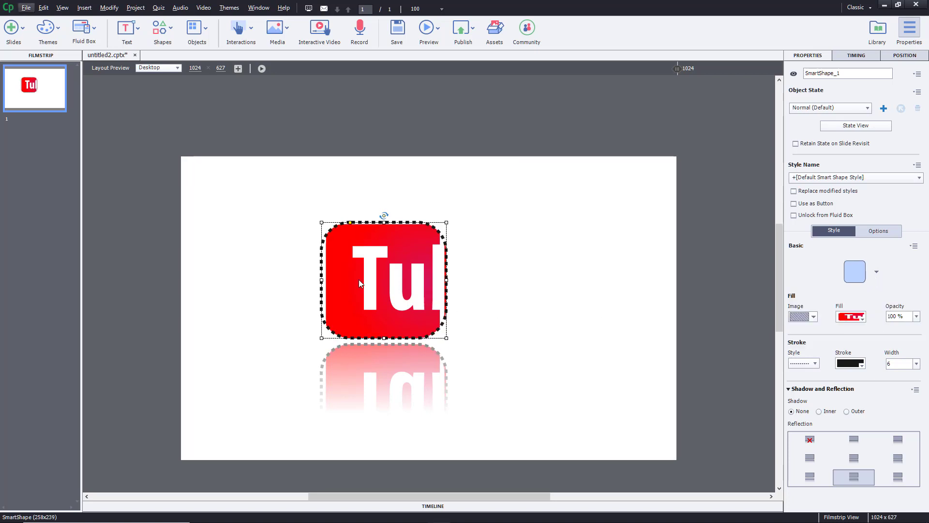
# - Shift the shape slightly right and down and increase its corner rounding
pyautogui.click(495, 274)
pyautogui.moveTo(376, 248); pyautogui.dragTo(389, 253)
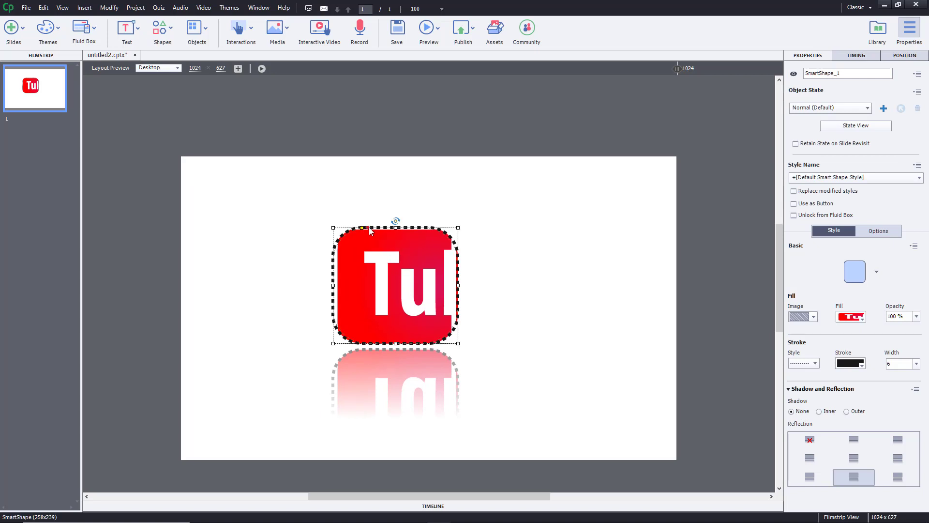
pyautogui.moveTo(370, 236); pyautogui.dragTo(357, 231)
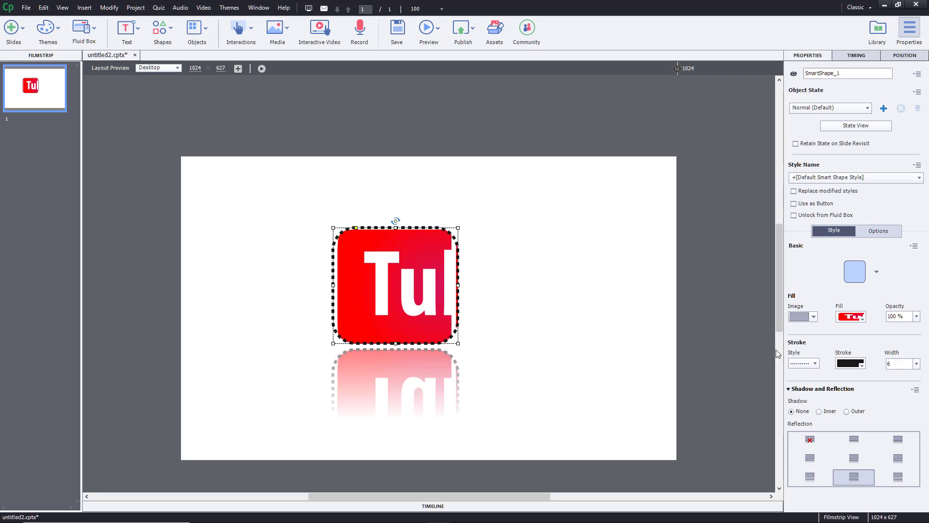
# - Give the shape a solid black outline
pyautogui.click(855, 364)
pyautogui.click(740, 298)
pyautogui.click(804, 364)
pyautogui.click(803, 371)
pyautogui.click(849, 364)
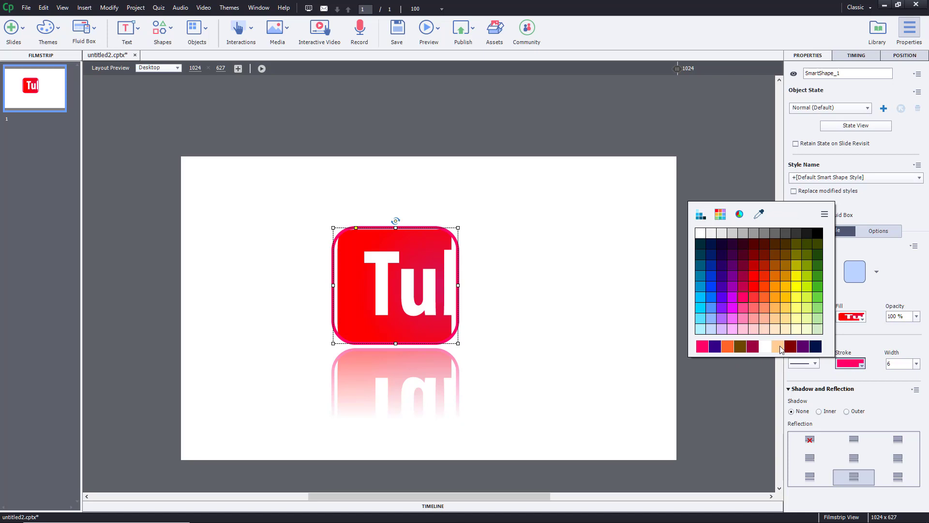
pyautogui.click(821, 235)
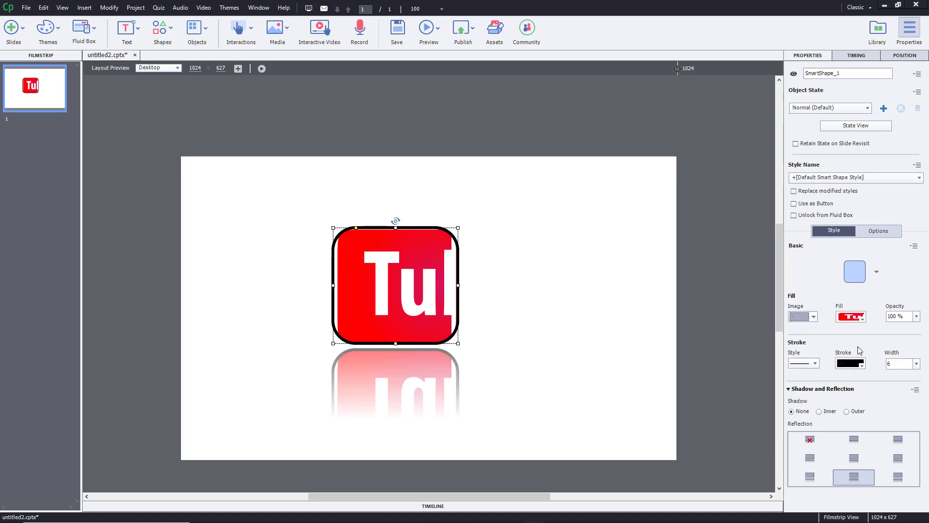
# - Replace the image fill with solid brown and round the corners much more
pyautogui.click(855, 319)
pyautogui.click(814, 317)
pyautogui.click(810, 342)
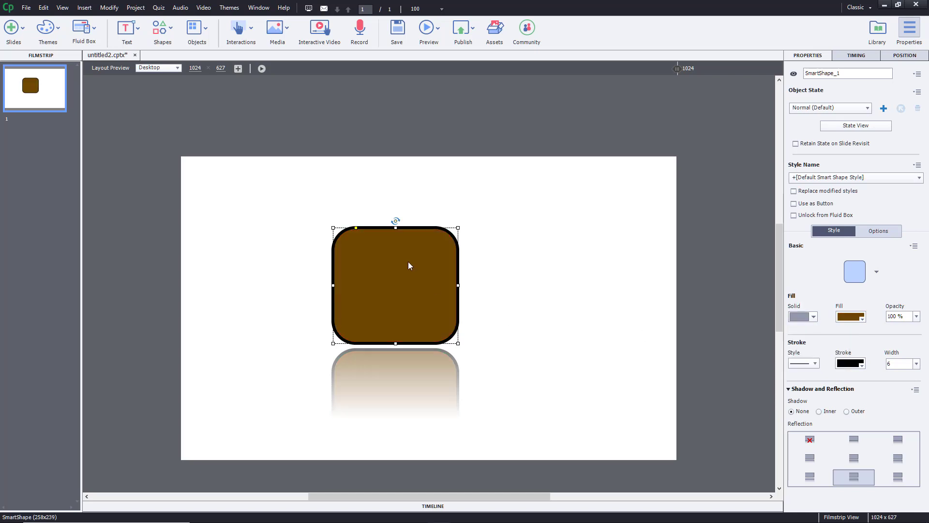
pyautogui.click(348, 238)
pyautogui.moveTo(356, 229); pyautogui.dragTo(376, 226)
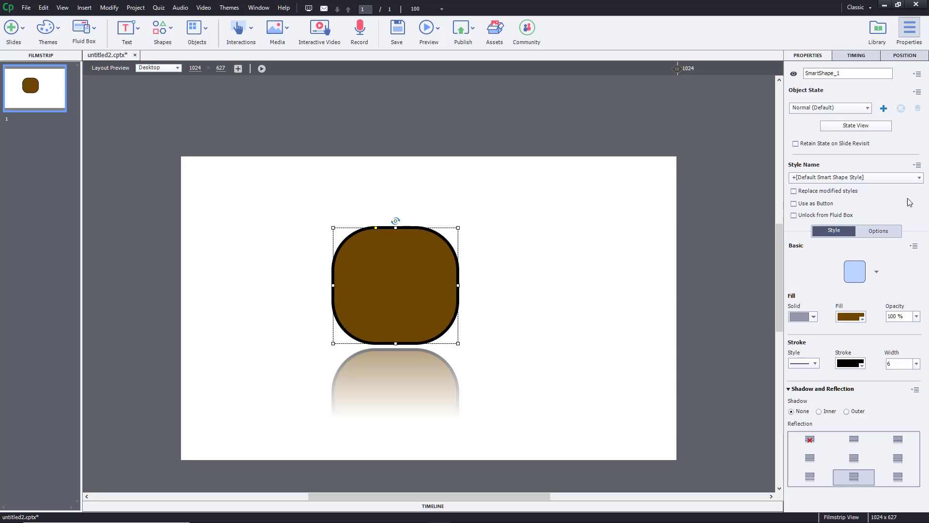
pyautogui.click(877, 272)
# - Turn the shape into a pentagon, hexagon, then triangle, and delete it
pyautogui.click(896, 320)
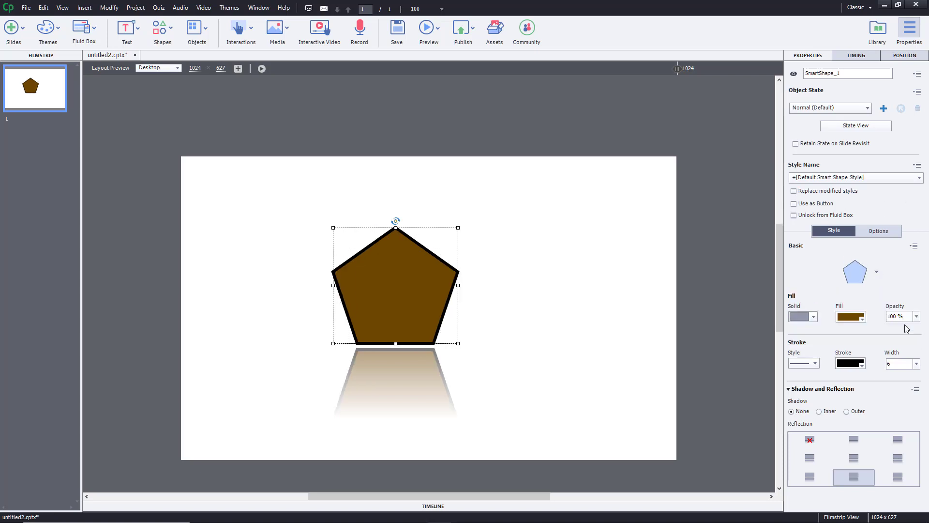
pyautogui.moveTo(334, 287); pyautogui.dragTo(337, 288)
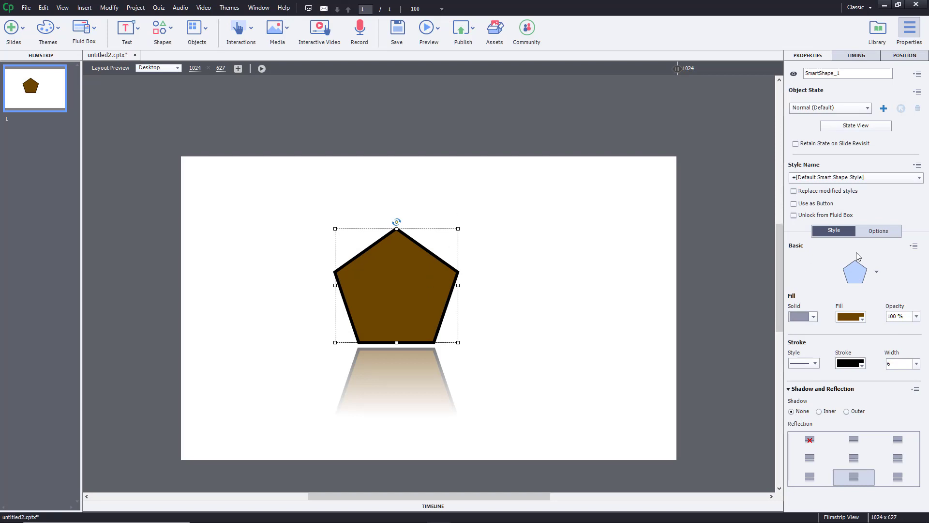
pyautogui.click(876, 272)
pyautogui.click(876, 321)
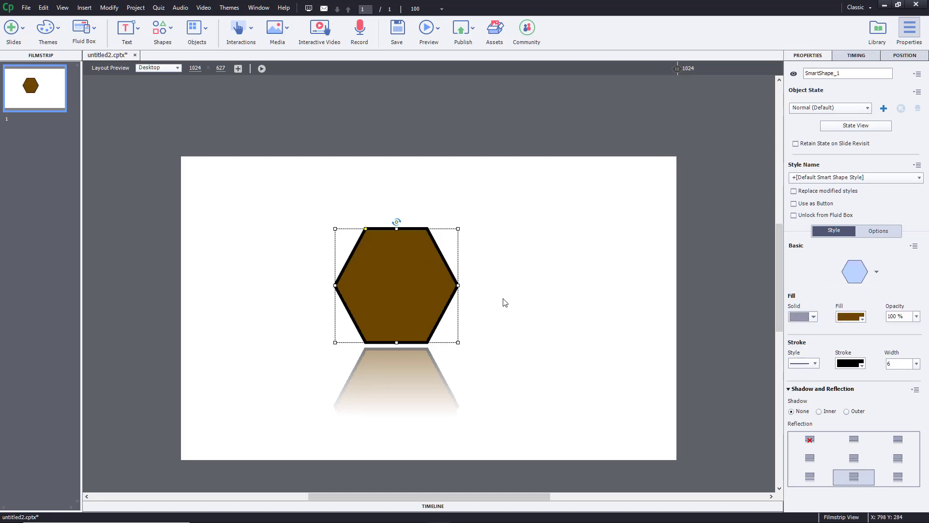
pyautogui.click(875, 274)
pyautogui.click(816, 323)
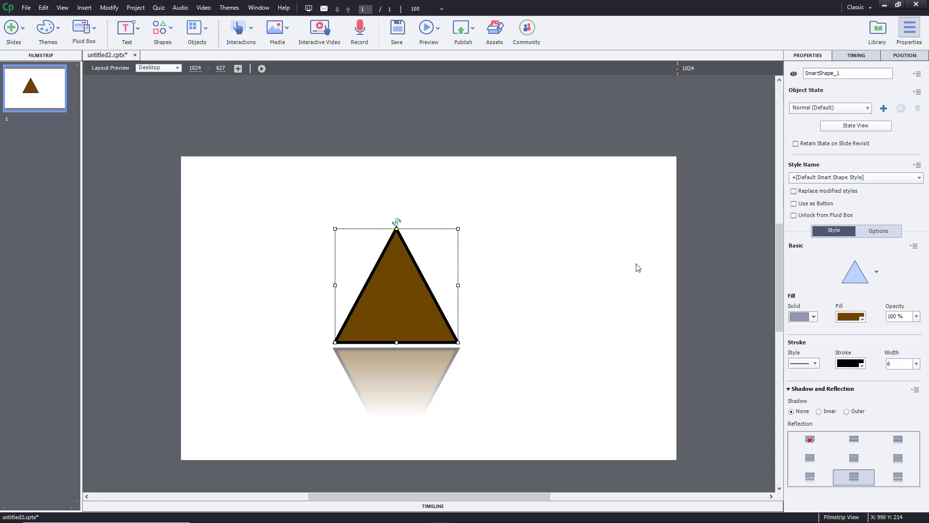
pyautogui.press('Delete')
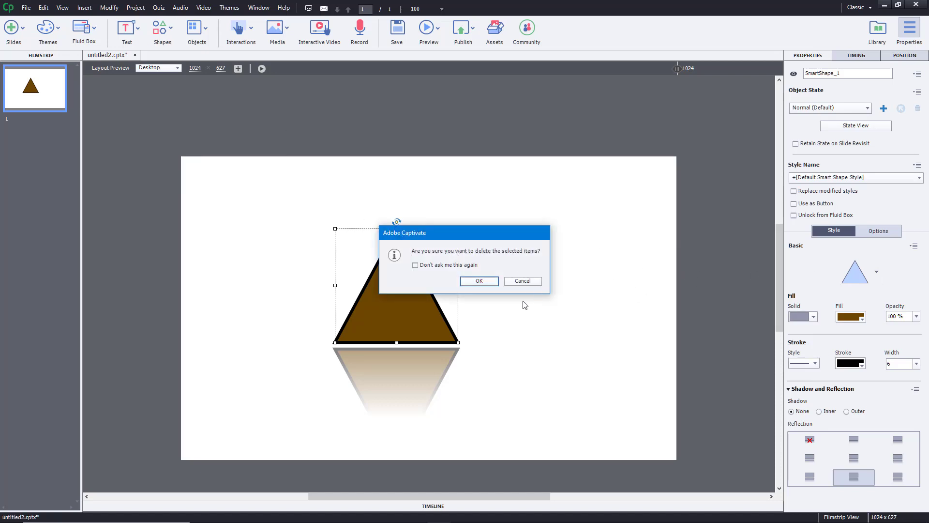
pyautogui.click(480, 284)
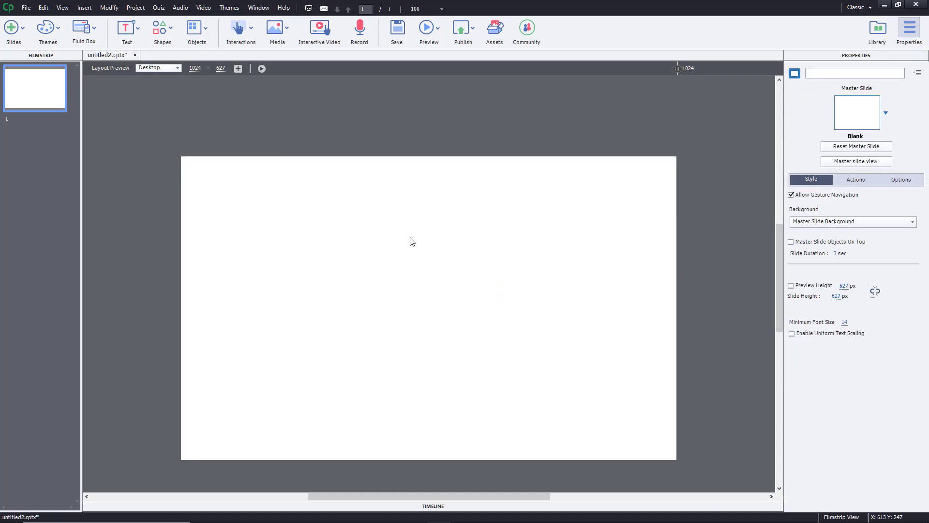
# - Draw a 3D cube on the slide and lengthen its depth
pyautogui.click(169, 30)
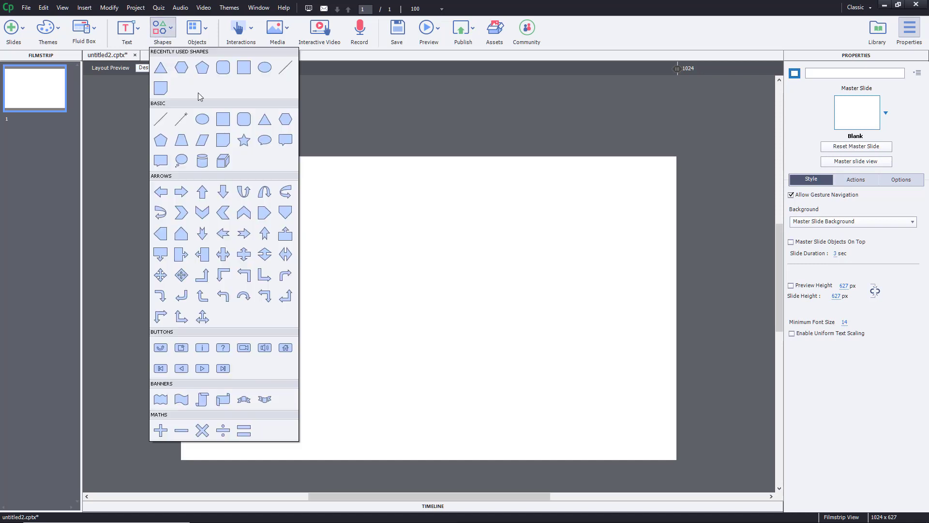
pyautogui.click(224, 161)
pyautogui.moveTo(442, 341); pyautogui.dragTo(492, 374)
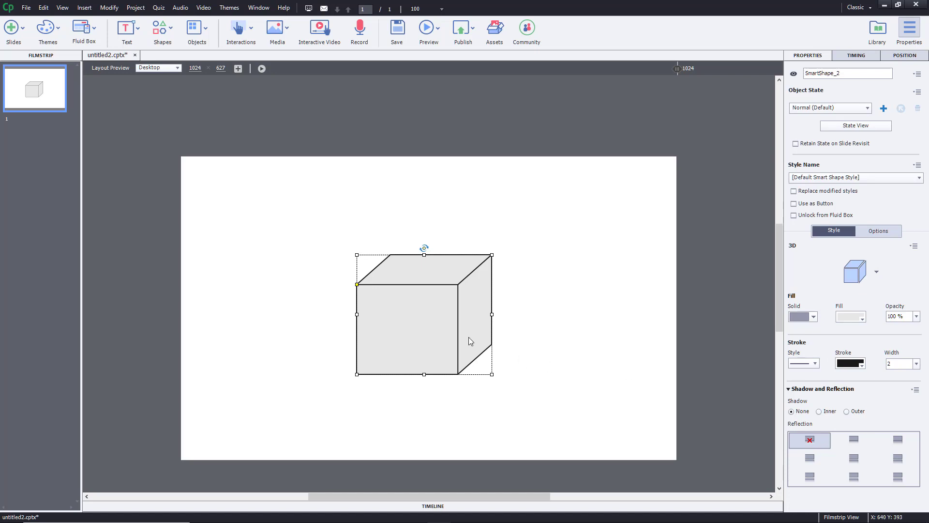
pyautogui.moveTo(358, 286); pyautogui.dragTo(382, 318)
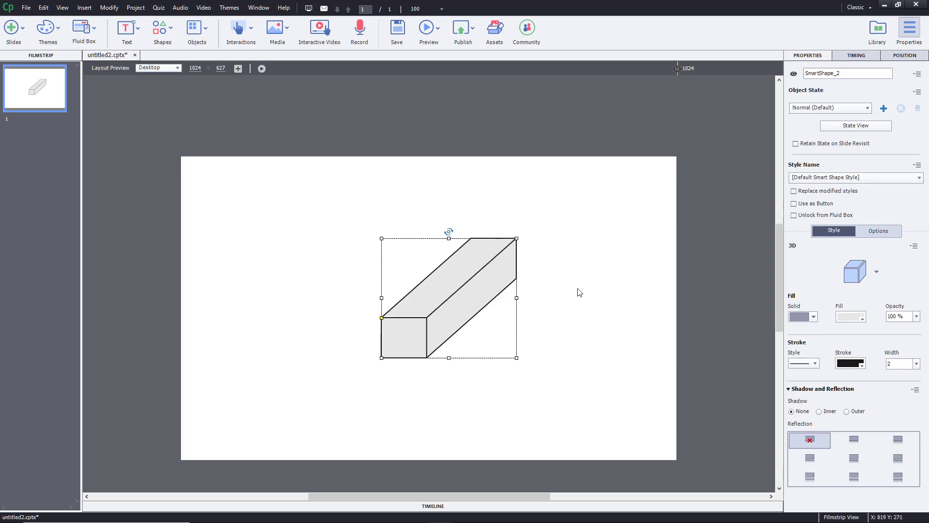
# - Convert the prism into a cylinder, flatten its top ellipse, and request its deletion
pyautogui.click(877, 273)
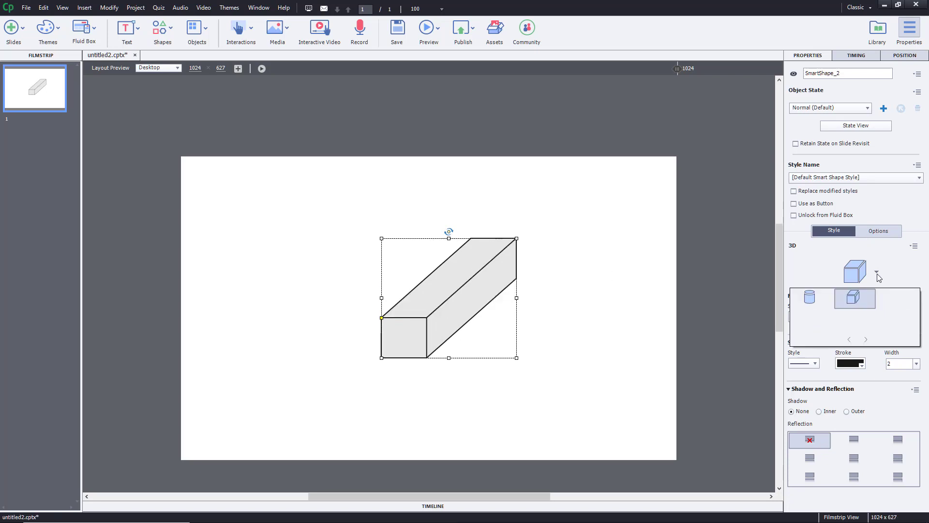
pyautogui.click(817, 297)
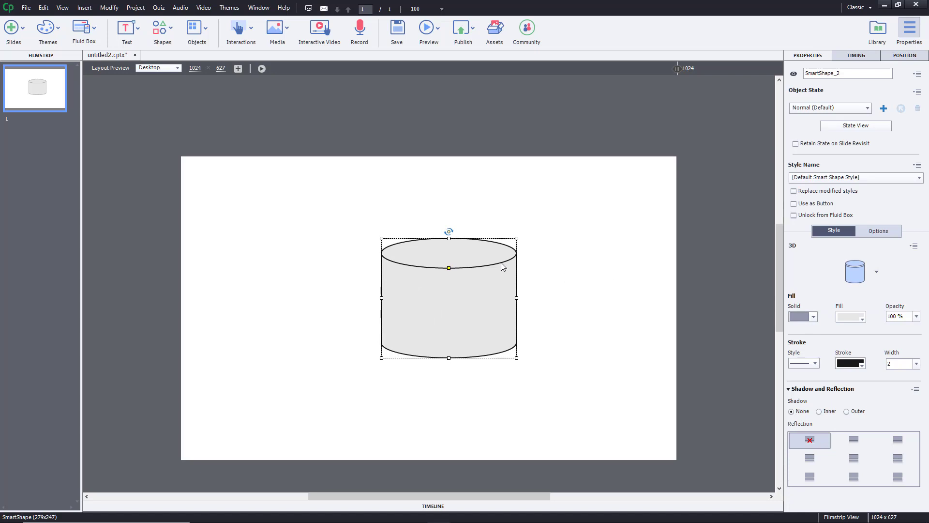
pyautogui.moveTo(449, 268); pyautogui.dragTo(449, 259)
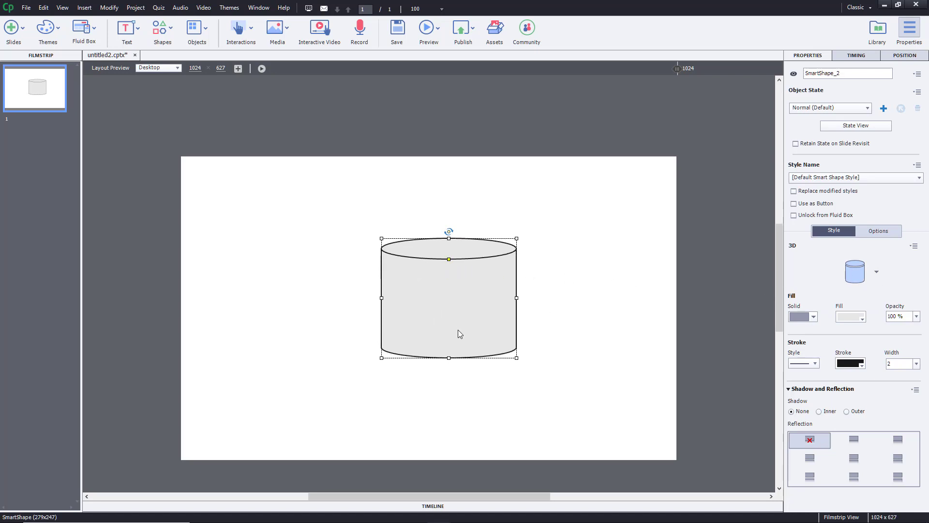
pyautogui.press('Delete')
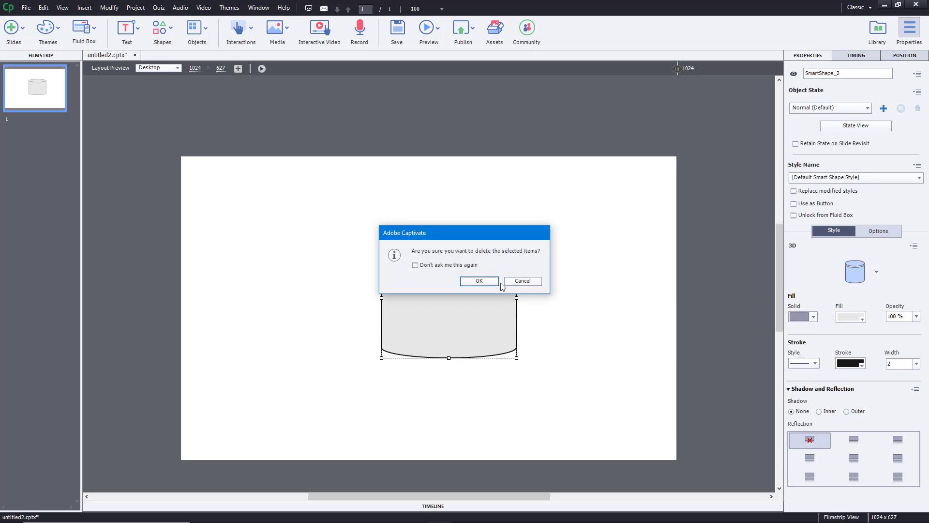
# - Delete the cylinder and draw an up arrow with a narrower shaft and lower head
pyautogui.click(479, 281)
pyautogui.click(160, 29)
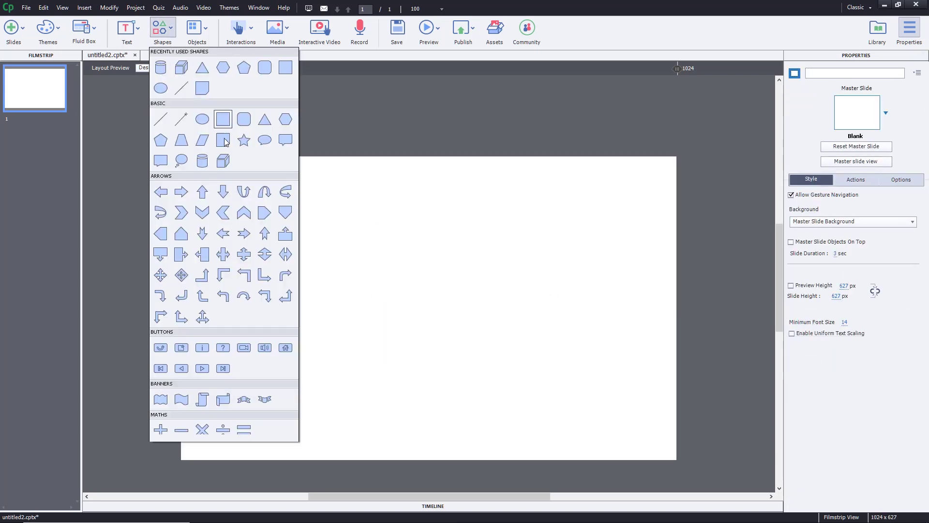
pyautogui.click(202, 200)
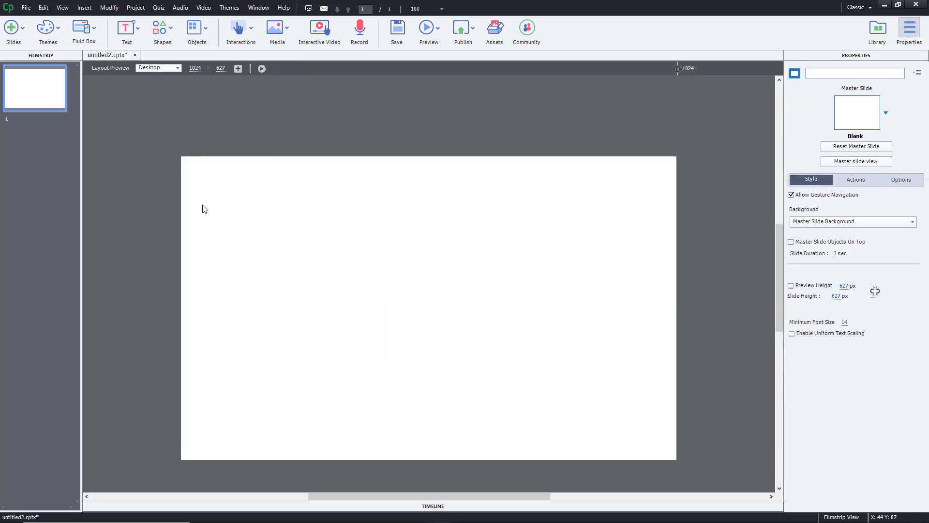
pyautogui.moveTo(465, 393); pyautogui.dragTo(464, 392)
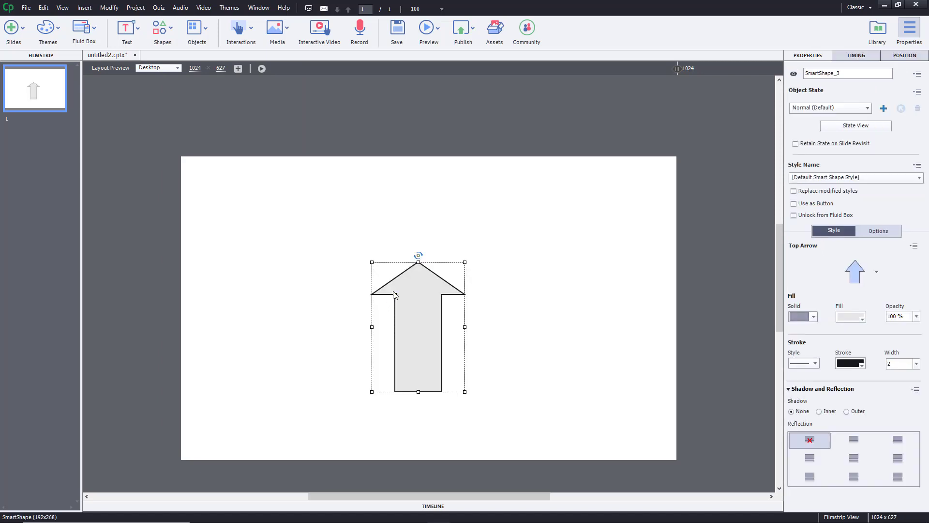
pyautogui.moveTo(395, 295); pyautogui.dragTo(410, 300)
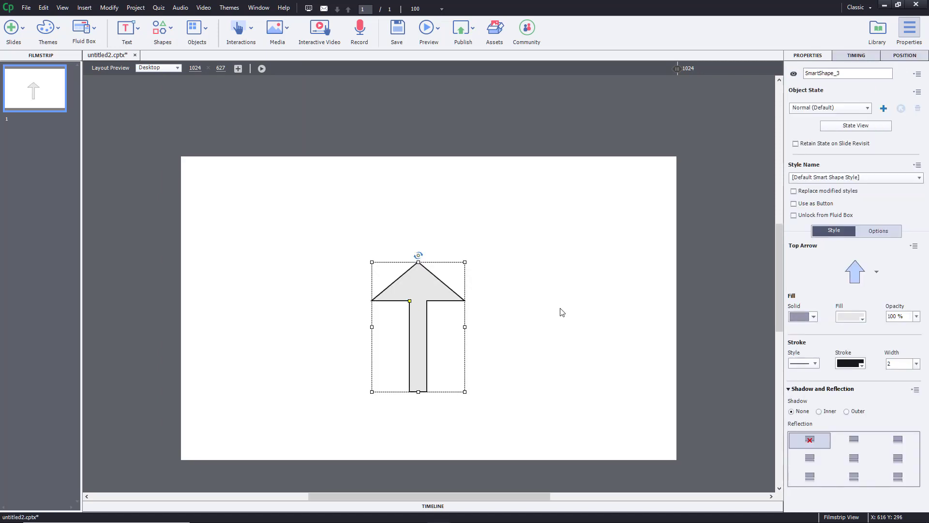
# - Swap the arrow to a box-with-arrow, then a slim curved up-left arrow, and delete it
pyautogui.click(876, 272)
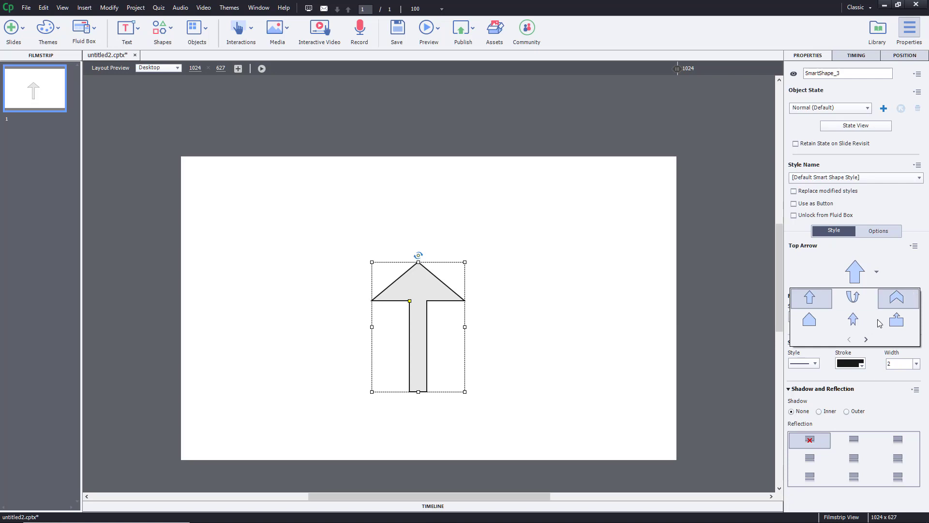
pyautogui.click(898, 322)
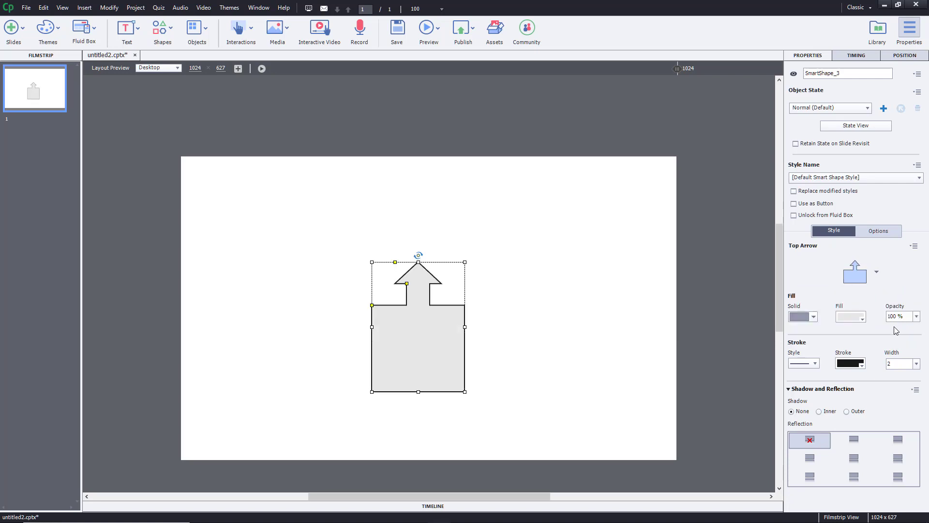
pyautogui.click(876, 273)
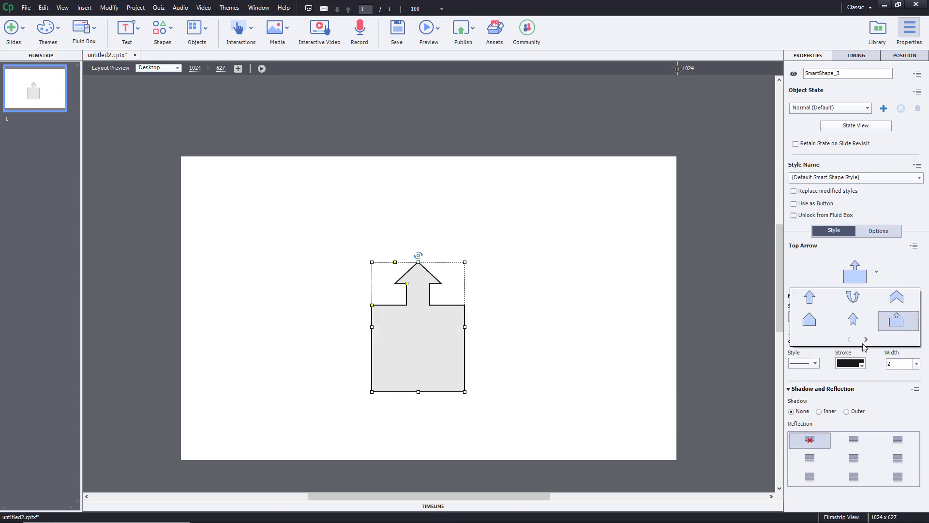
pyautogui.click(866, 340)
pyautogui.click(840, 302)
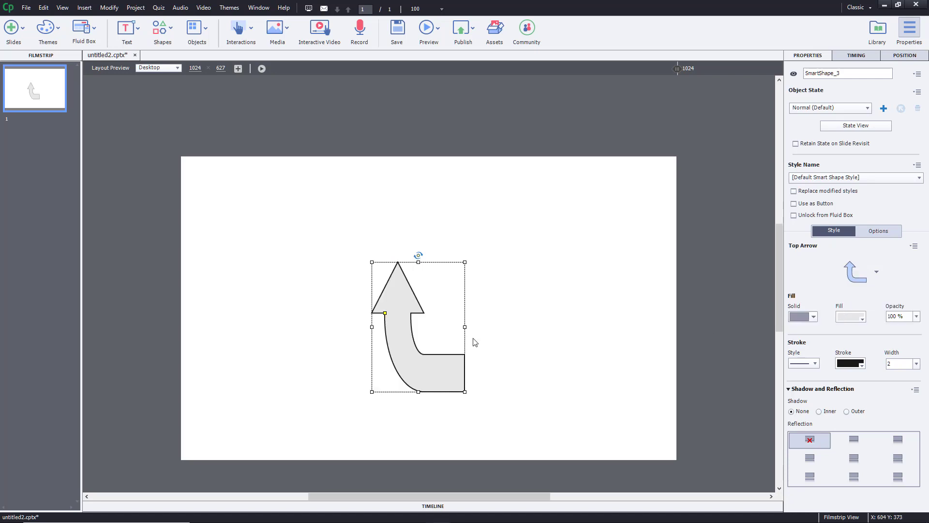
pyautogui.moveTo(385, 314); pyautogui.dragTo(397, 316)
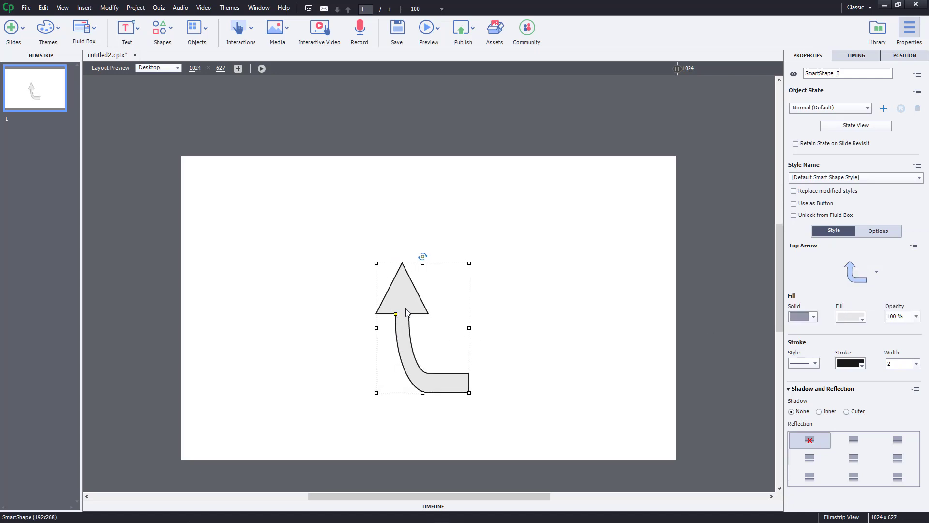
pyautogui.press('Delete')
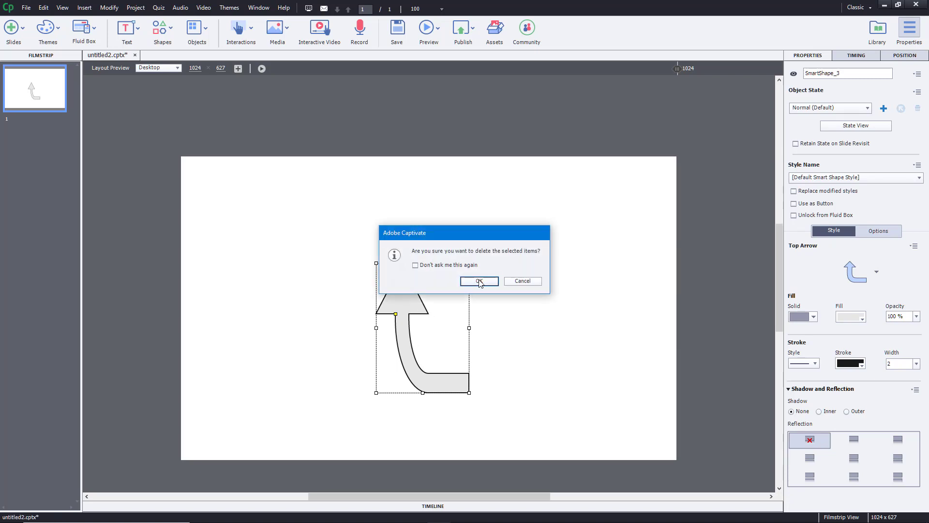
pyautogui.click(476, 281)
pyautogui.click(173, 29)
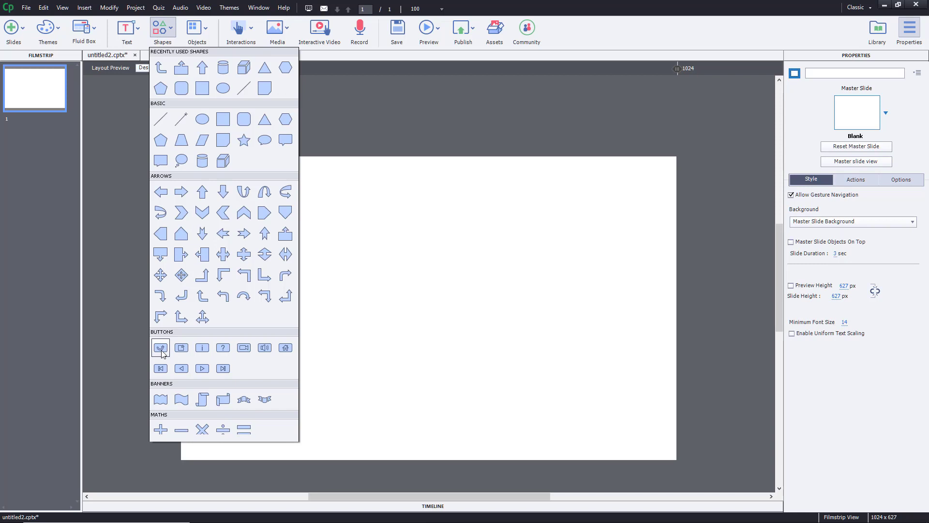
pyautogui.click(223, 348)
pyautogui.moveTo(313, 257); pyautogui.dragTo(459, 325)
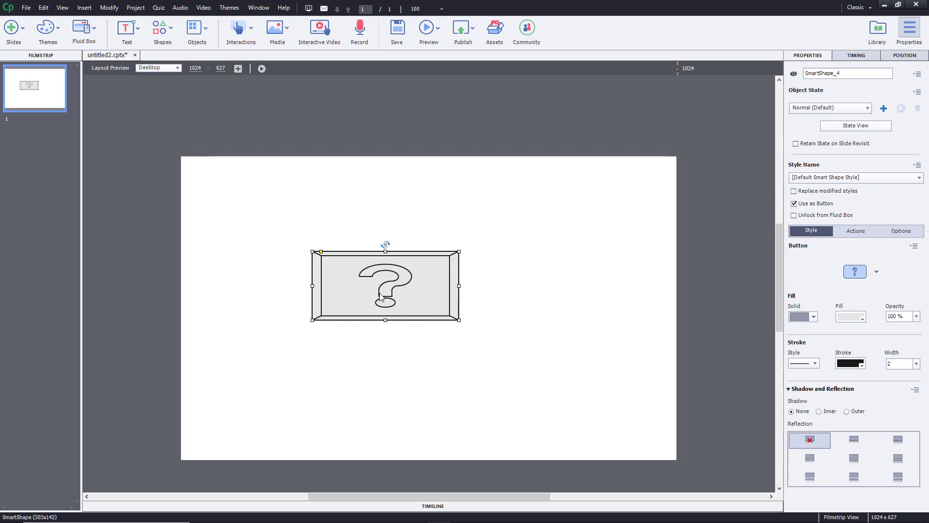
pyautogui.press('Delete')
pyautogui.press('Return')
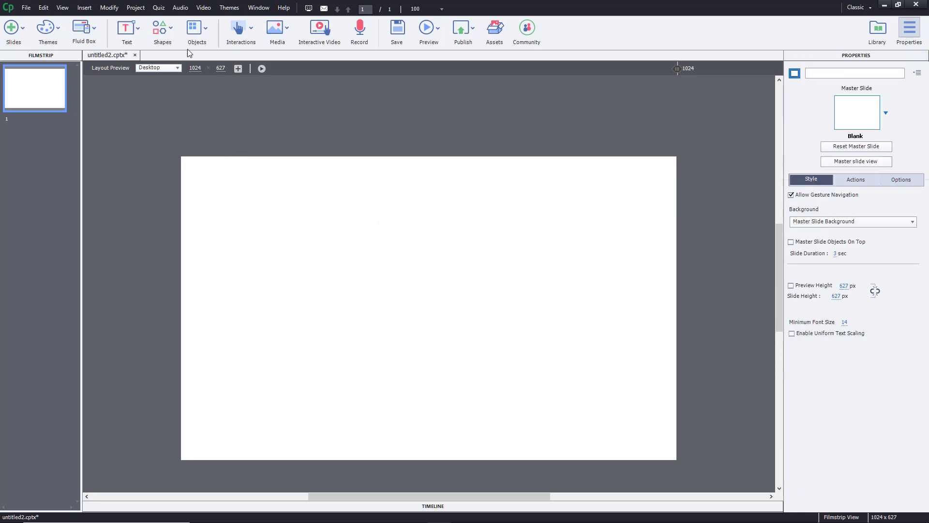
# - Draw a scroll banner on the slide and enlarge its scroll curls
pyautogui.click(173, 34)
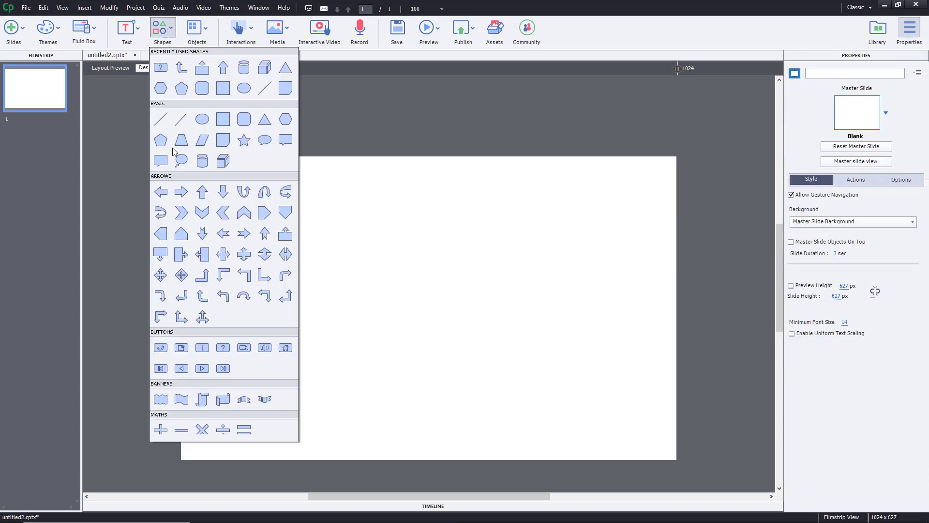
pyautogui.click(227, 403)
pyautogui.moveTo(296, 261); pyautogui.dragTo(441, 366)
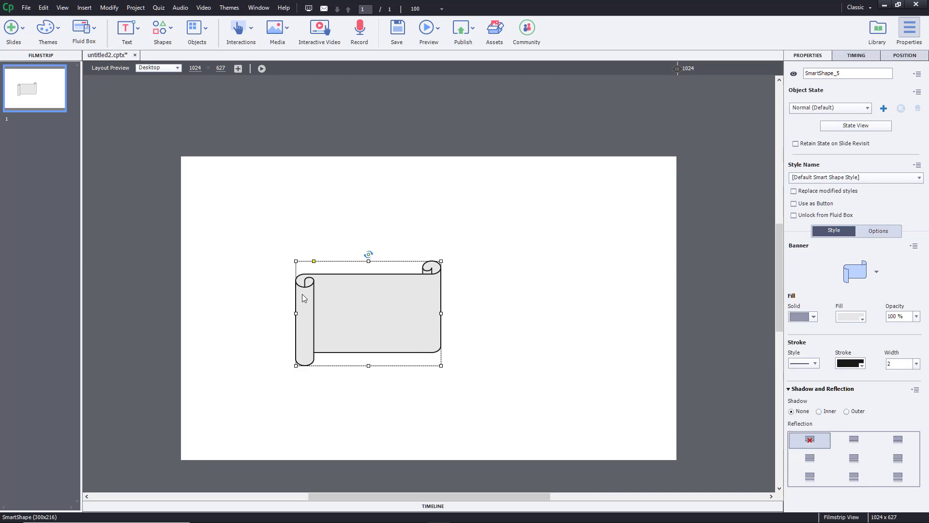
pyautogui.click(315, 266)
pyautogui.click(317, 285)
pyautogui.moveTo(314, 263); pyautogui.dragTo(334, 266)
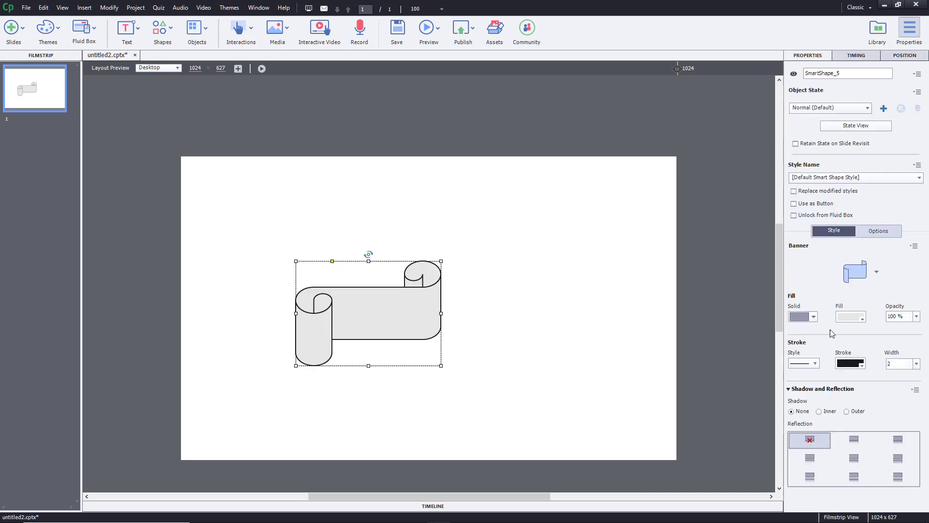
# - Change the banner into a wavy banner with deeper waves, then delete it
pyautogui.click(876, 273)
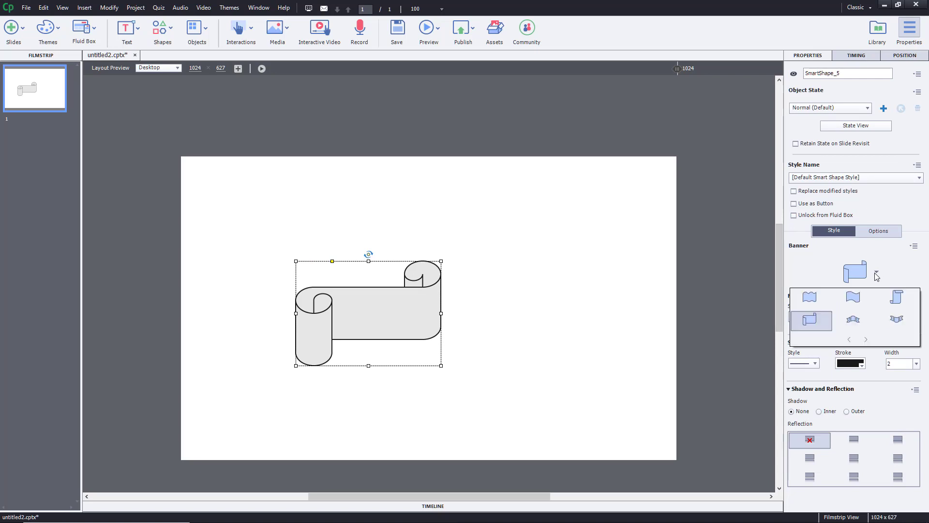
pyautogui.click(821, 304)
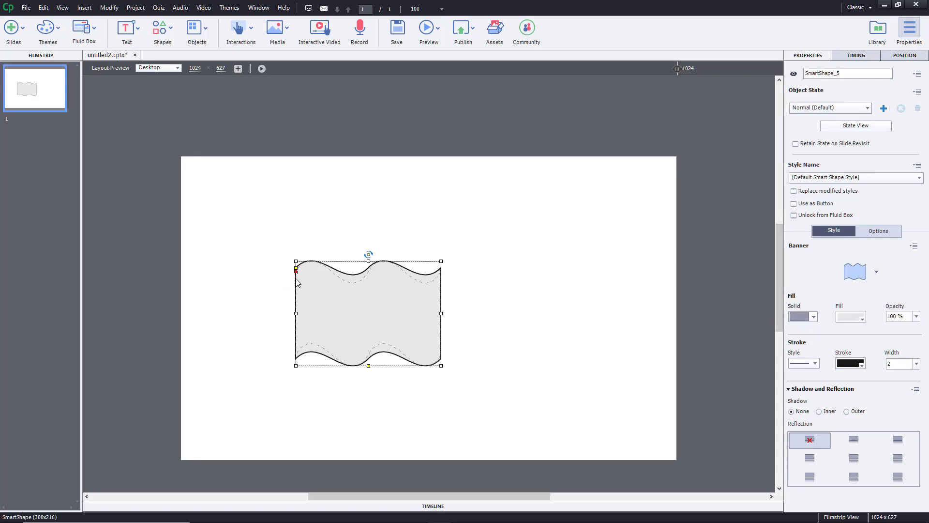
pyautogui.moveTo(297, 282); pyautogui.dragTo(297, 284)
pyautogui.press('Delete')
pyautogui.click(479, 280)
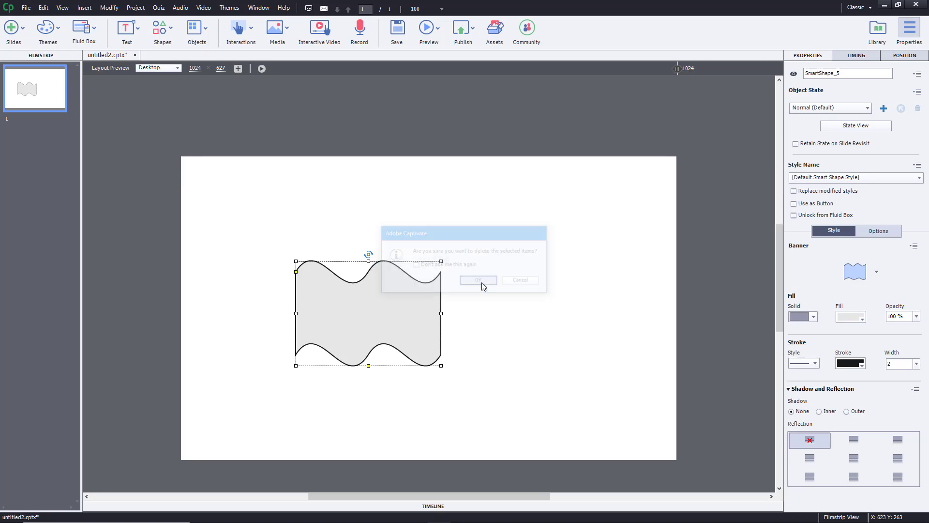
pyautogui.click(165, 36)
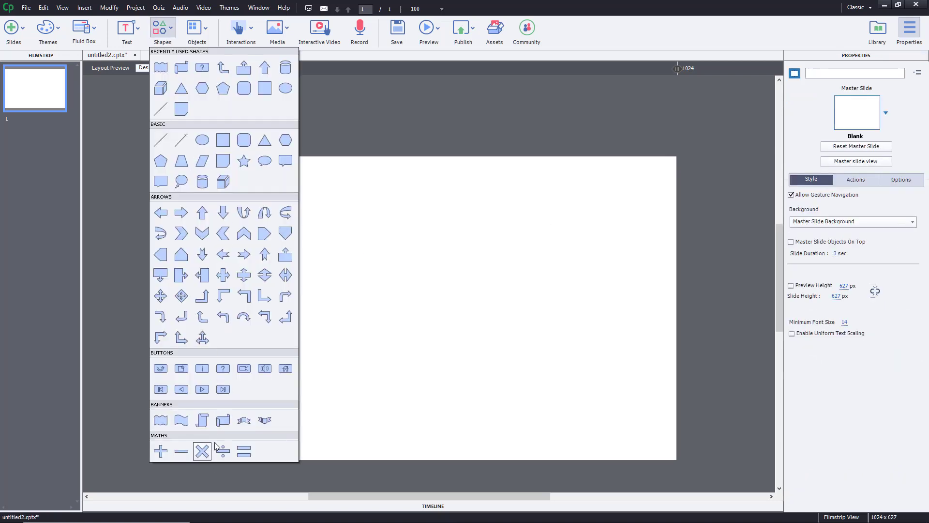
# - Draw a maths plus sign with thinner arms and convert it to a slim-barred equals sign
pyautogui.click(163, 452)
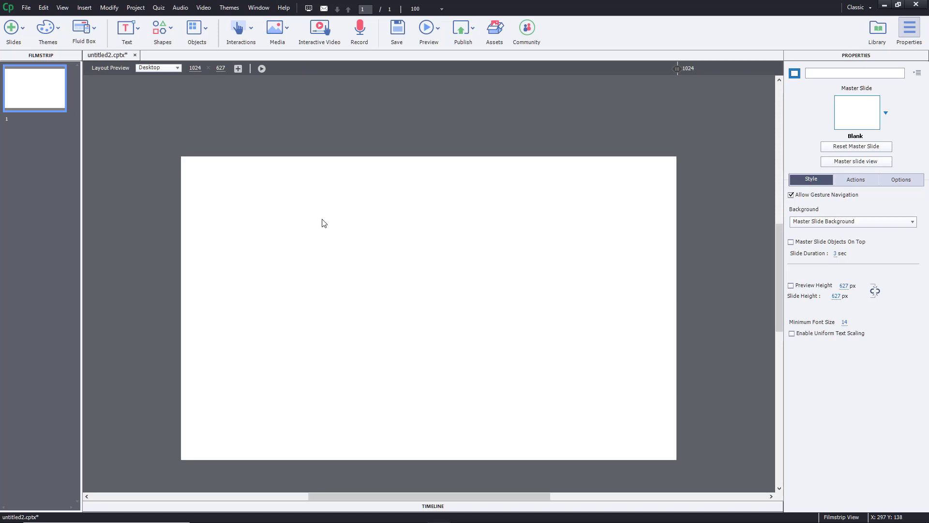
pyautogui.moveTo(430, 350); pyautogui.dragTo(429, 347)
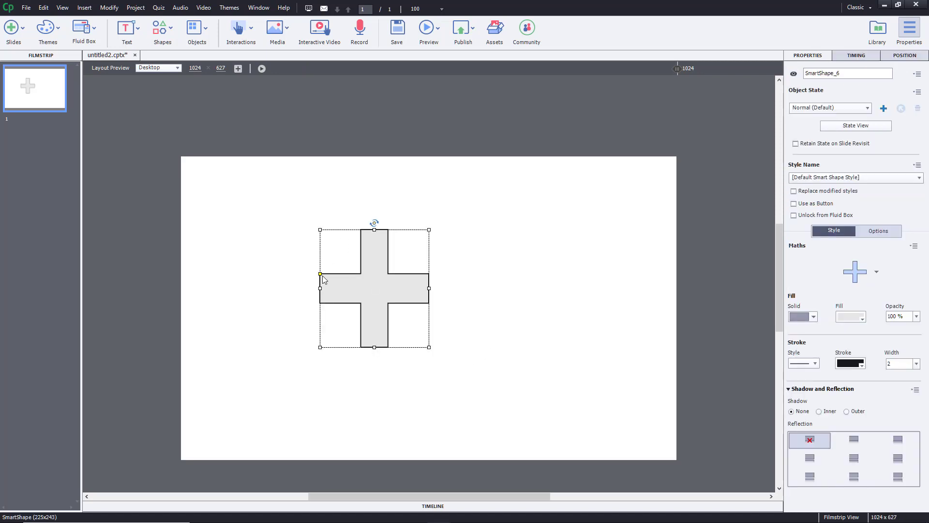
pyautogui.moveTo(321, 276); pyautogui.dragTo(321, 287)
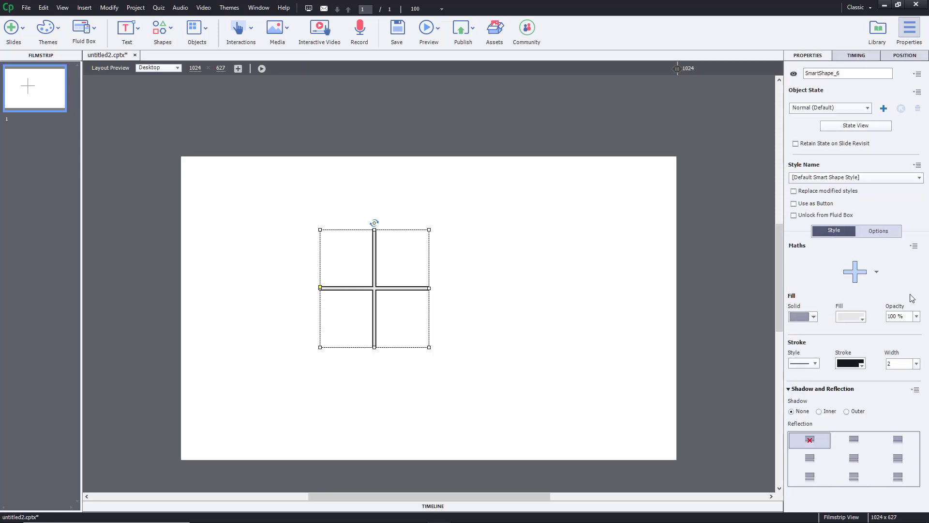
pyautogui.click(877, 272)
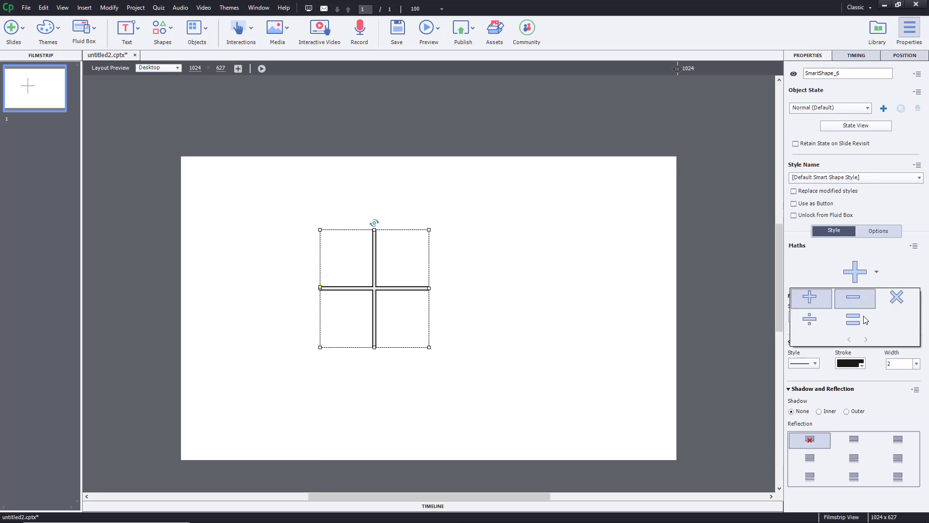
pyautogui.click(854, 321)
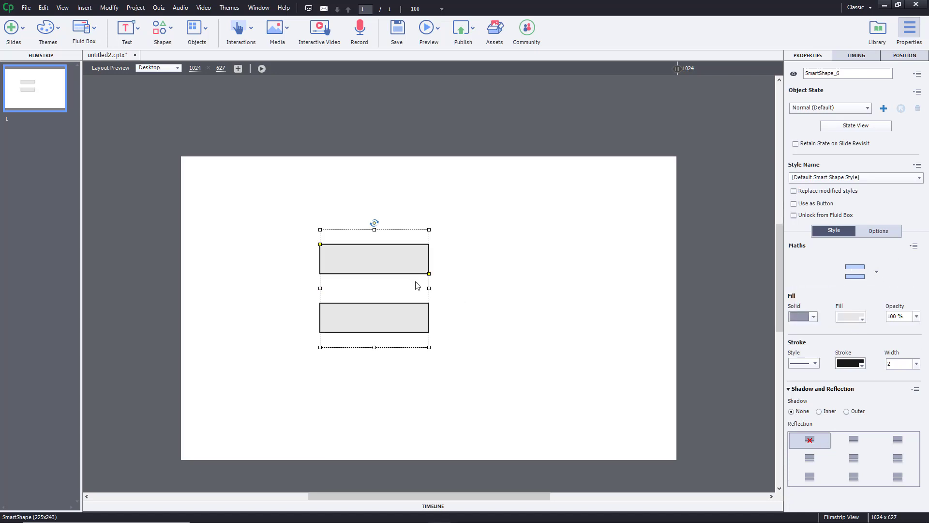
pyautogui.moveTo(430, 272); pyautogui.dragTo(504, 274)
pyautogui.click(508, 275)
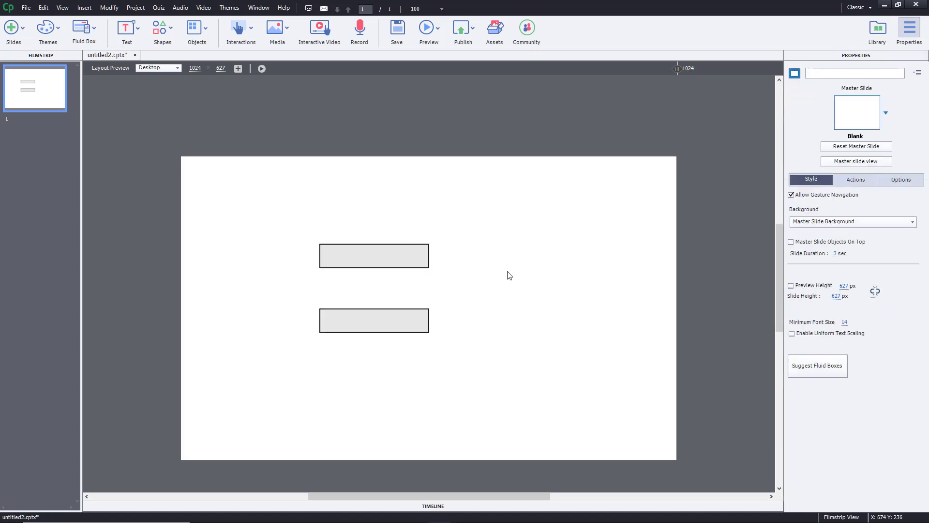